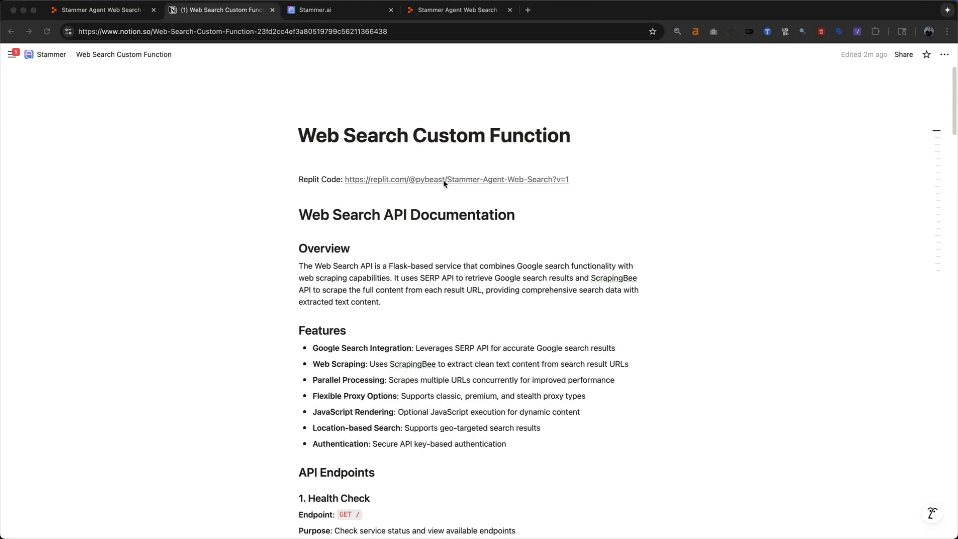
# - Glance at the web_search function in Stammer.ai, then open the Replit Code link in the Web Search Custom Function Notion document
pyautogui.click(358, 16)
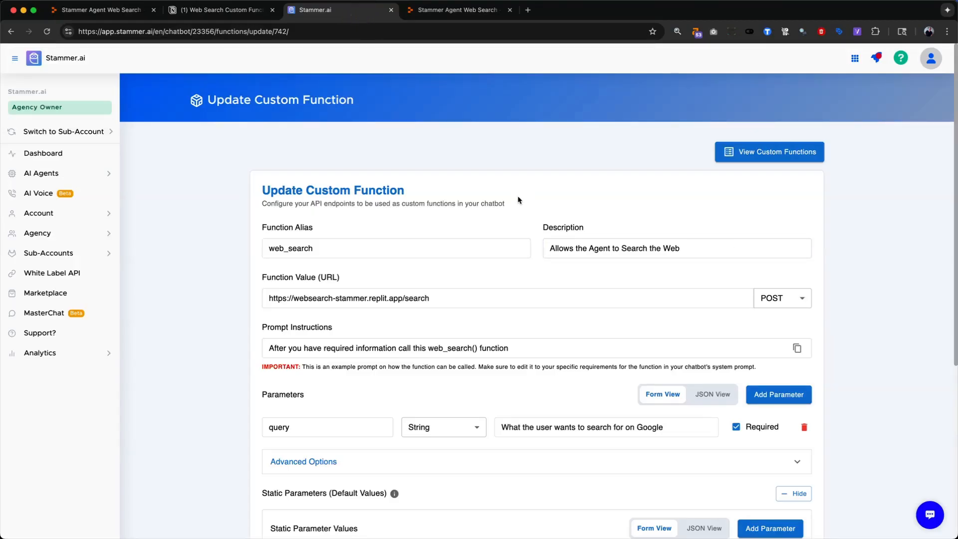
pyautogui.click(206, 15)
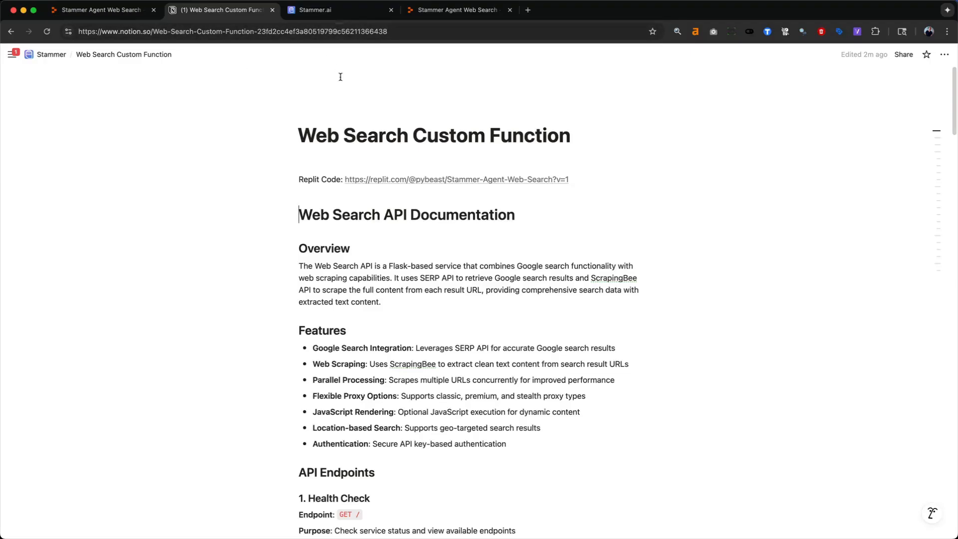
pyautogui.click(312, 161)
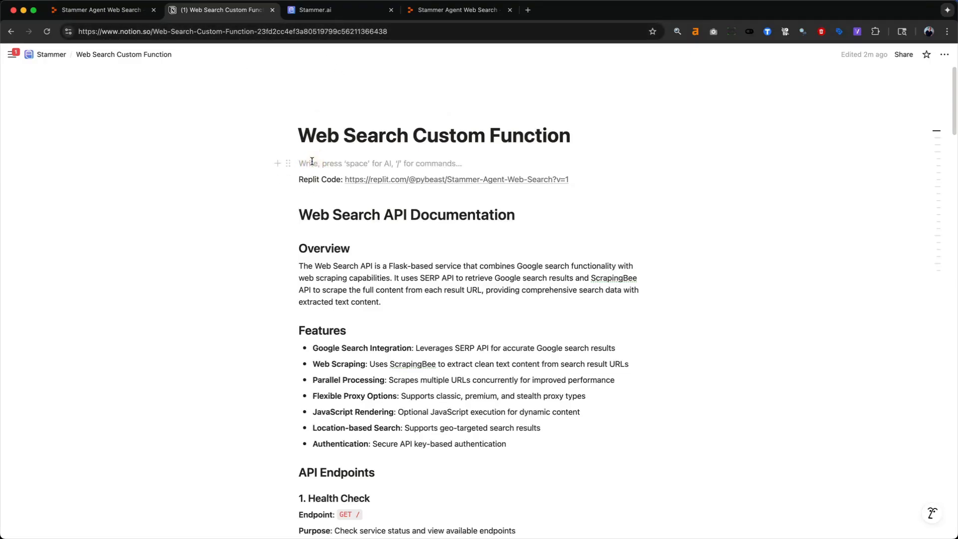
pyautogui.moveTo(399, 183)
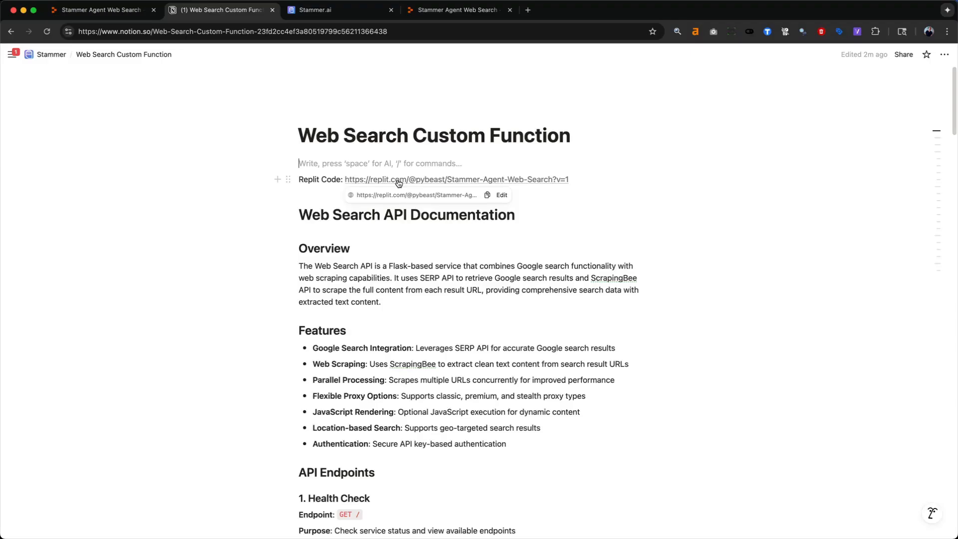
pyautogui.click(398, 181)
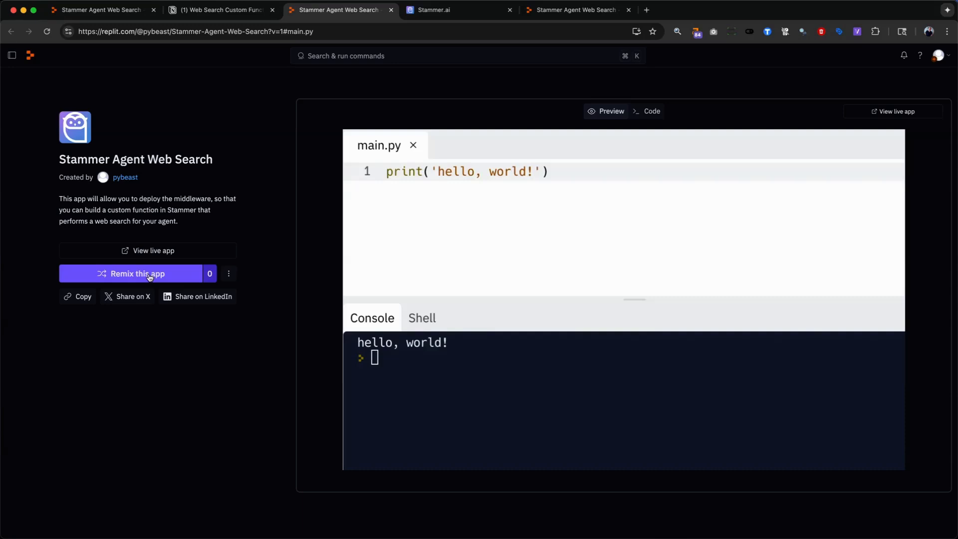
# - Remix the Replit app as a private app named "Stammer Agent Web Search Demo"
pyautogui.click(150, 278)
pyautogui.write('Demo')
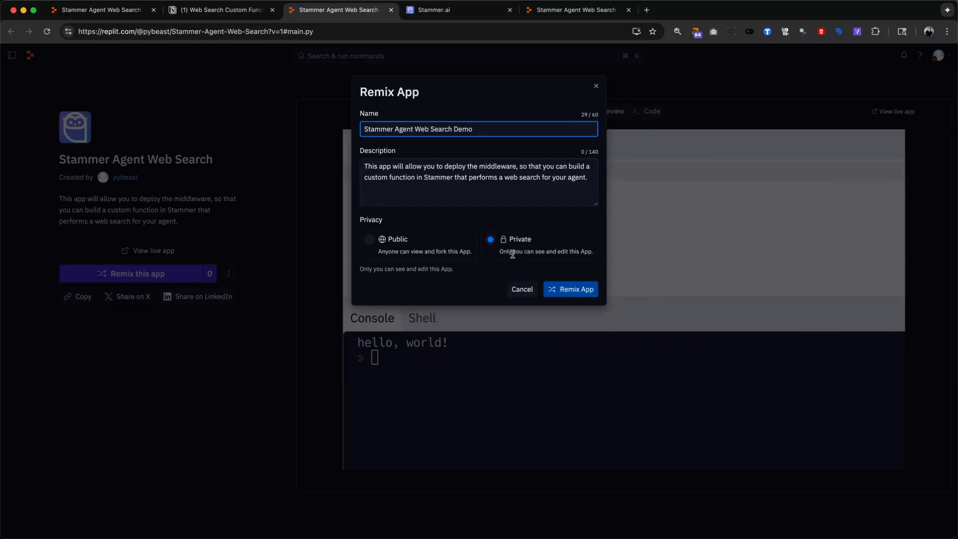
pyautogui.click(586, 294)
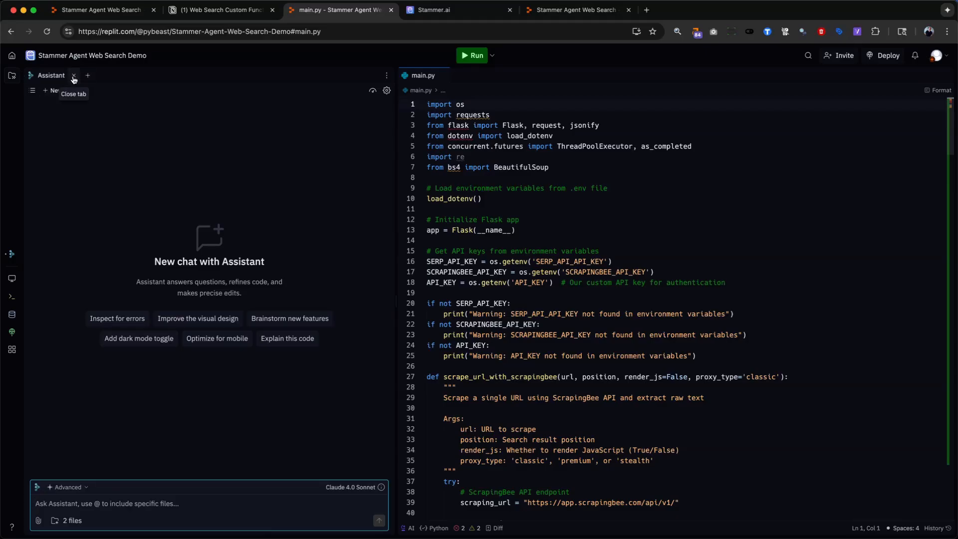
# - Close the Assistant, skim the main.py code and show the project's file list
pyautogui.click(73, 77)
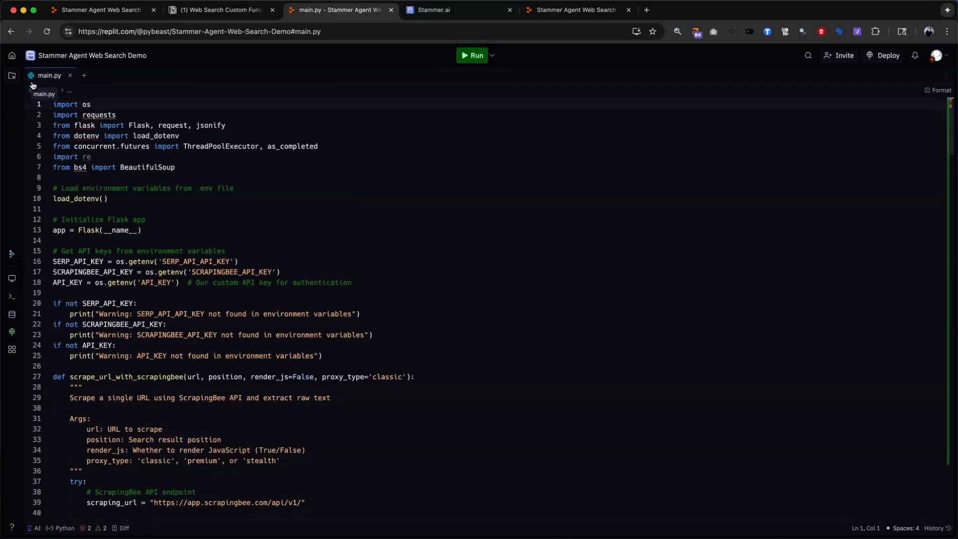
pyautogui.scroll(-10, 149, 318)
pyautogui.scroll(-10, 149, 319)
pyautogui.scroll(20, 150, 318)
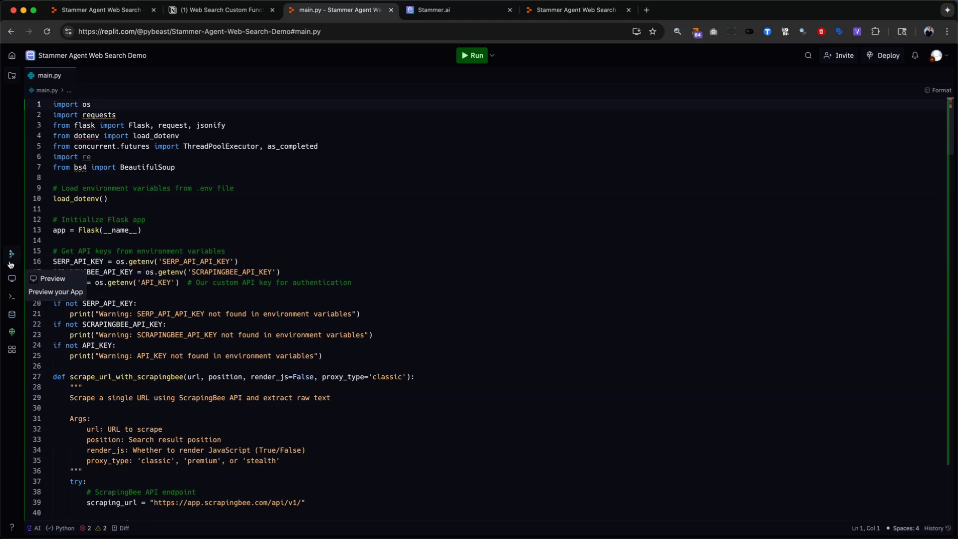
pyautogui.click(12, 76)
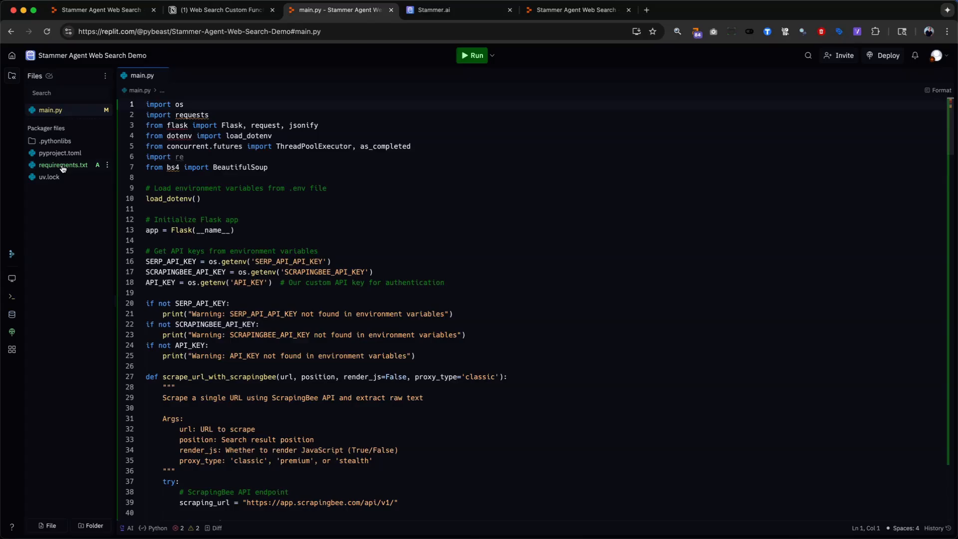
# - Run the app and begin setting up an Autoscale deployment for it
pyautogui.click(472, 55)
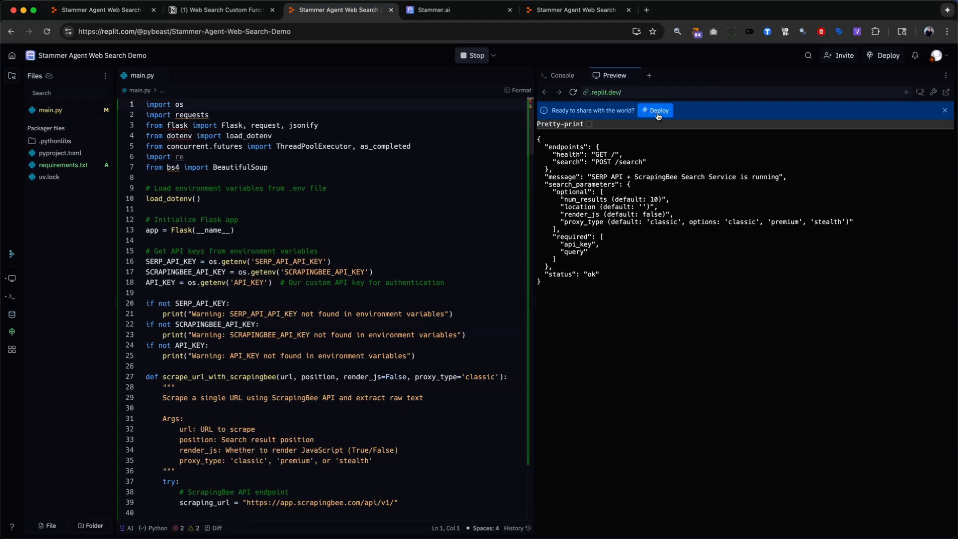
pyautogui.click(656, 114)
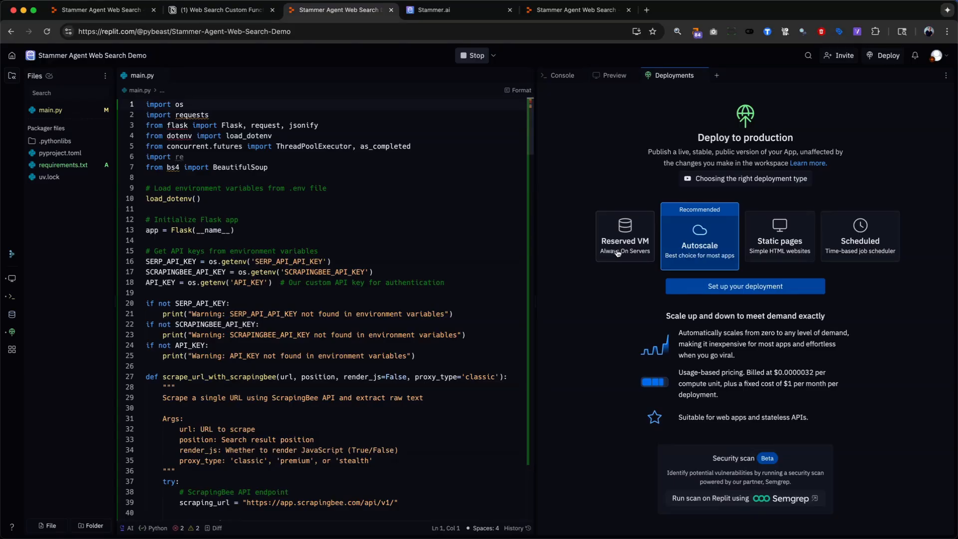
pyautogui.click(714, 288)
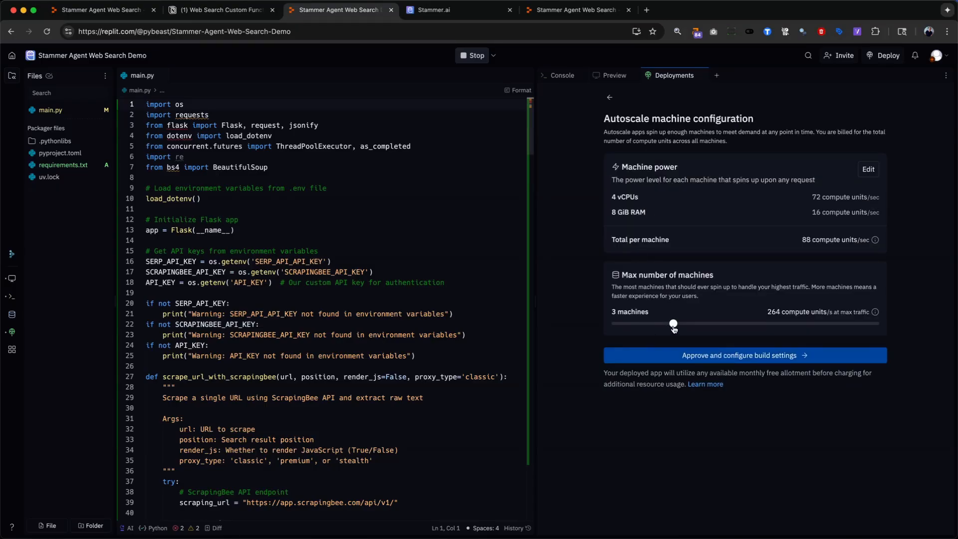
# - Set the deployment to a maximum of 1 machine with 1 vCPU and 1 GiB RAM and approve the configuration
pyautogui.moveTo(674, 329); pyautogui.dragTo(615, 326)
pyautogui.click(865, 175)
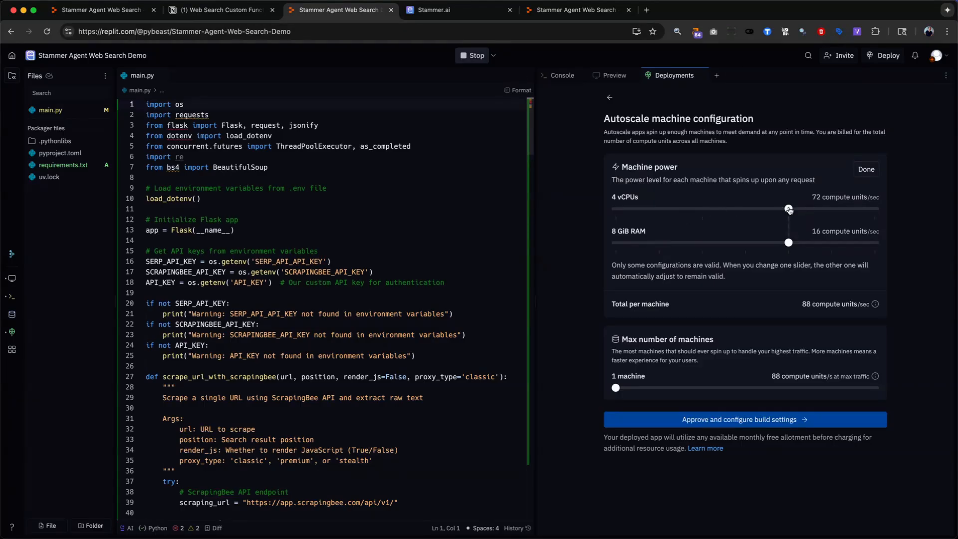
pyautogui.moveTo(788, 209); pyautogui.dragTo(615, 210)
pyautogui.moveTo(745, 243); pyautogui.dragTo(657, 254)
pyautogui.click(712, 425)
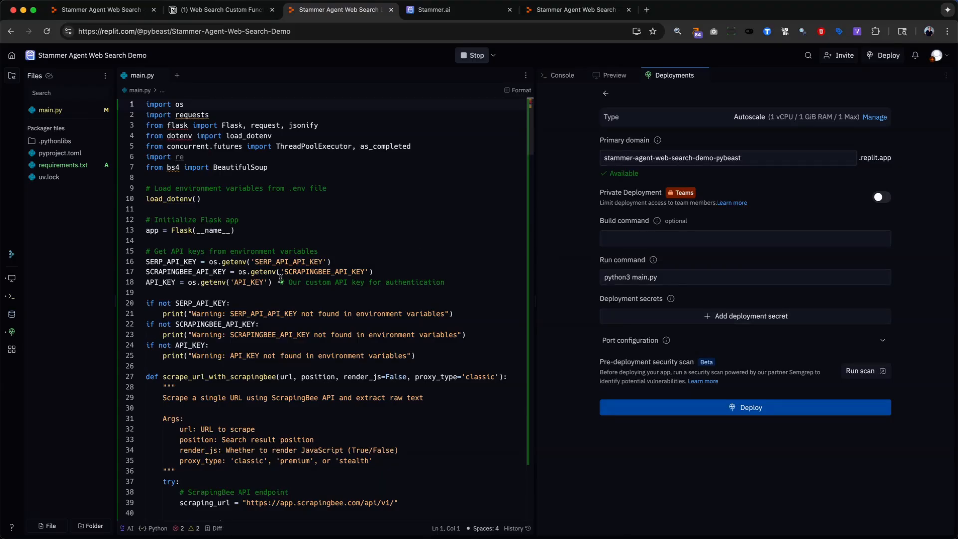
# - Add an empty deployment secret, locate SERP_API_KEY in main.py and open the SerpApi website in a new browser tab
pyautogui.click(731, 320)
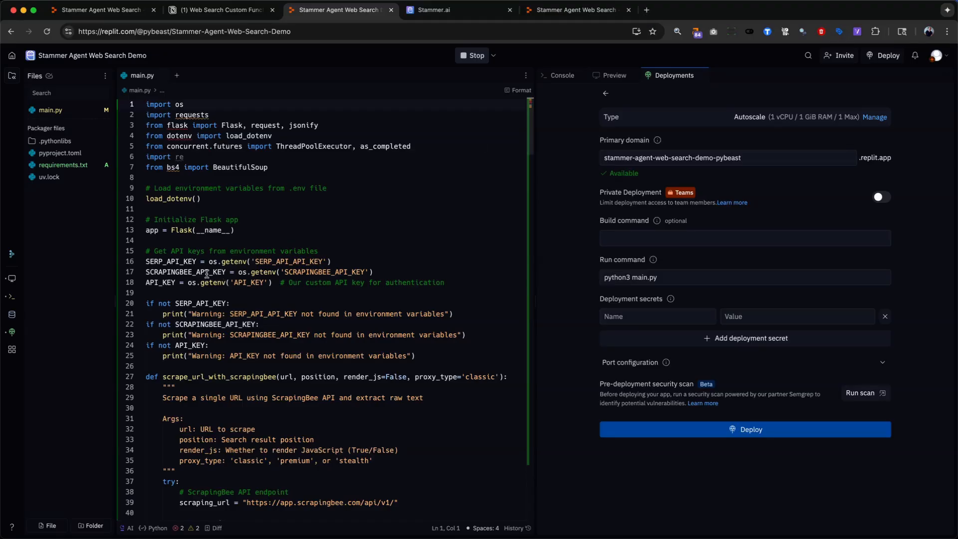
pyautogui.click(174, 260)
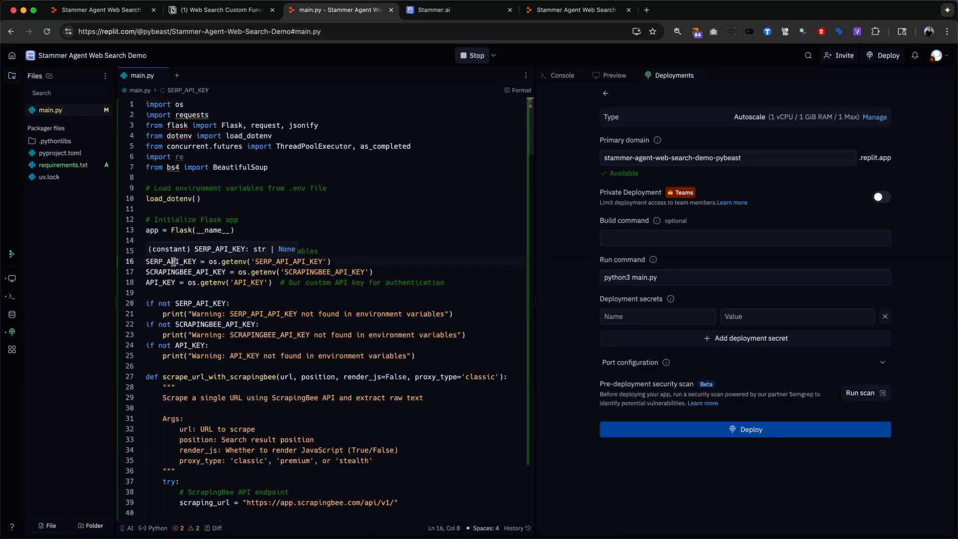
pyautogui.click(646, 10)
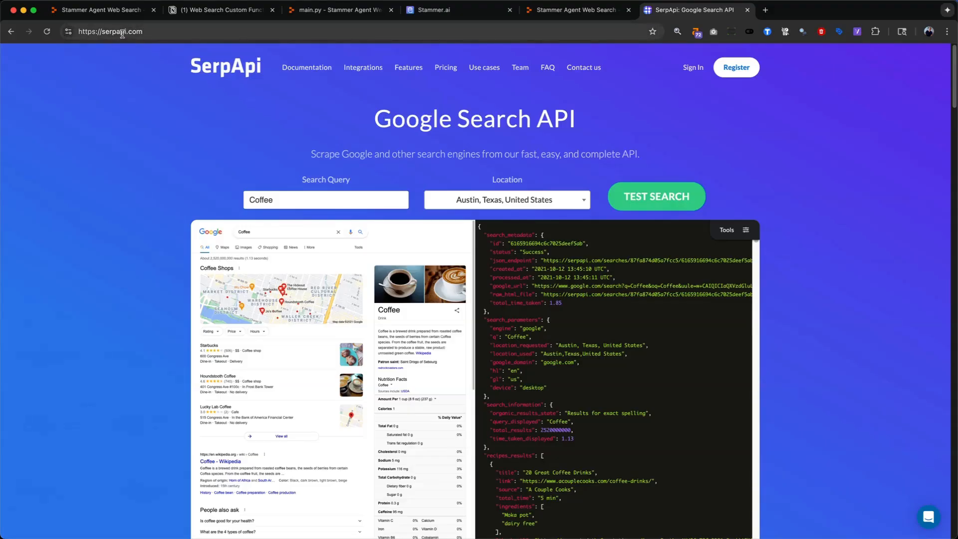
pyautogui.doubleClick(123, 32)
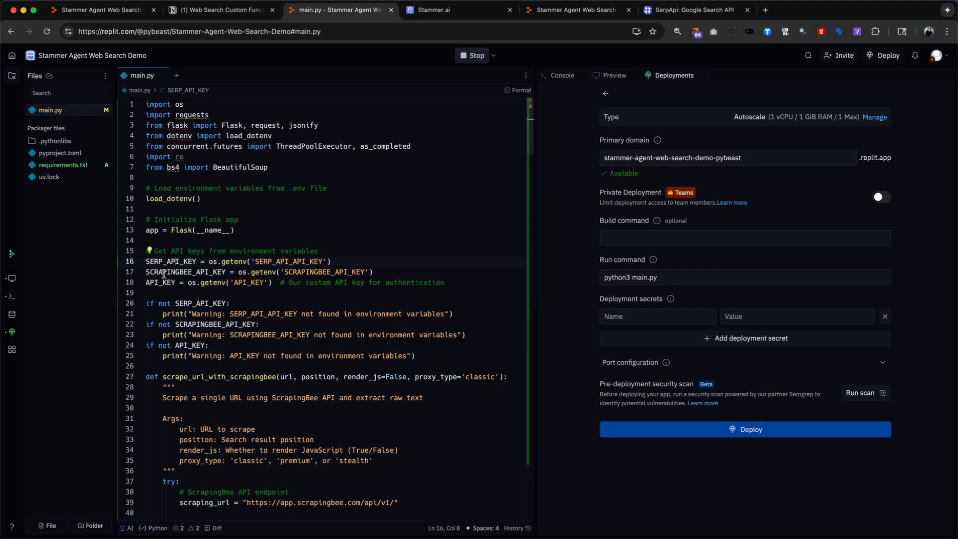
# - Select the SCRAPINGBEE_API_KEY variable in main.py and open the ScrapingBee website in a new browser tab
pyautogui.doubleClick(164, 274)
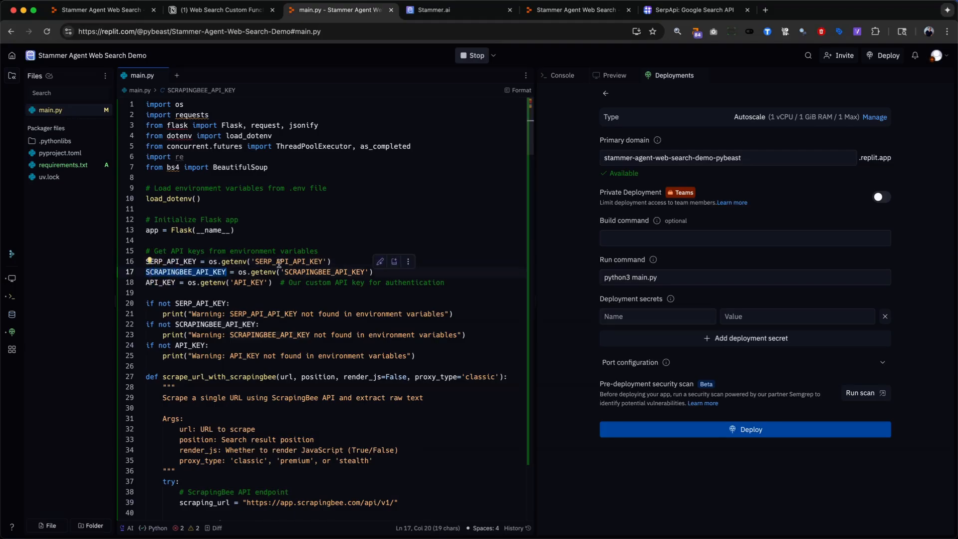
pyautogui.click(766, 12)
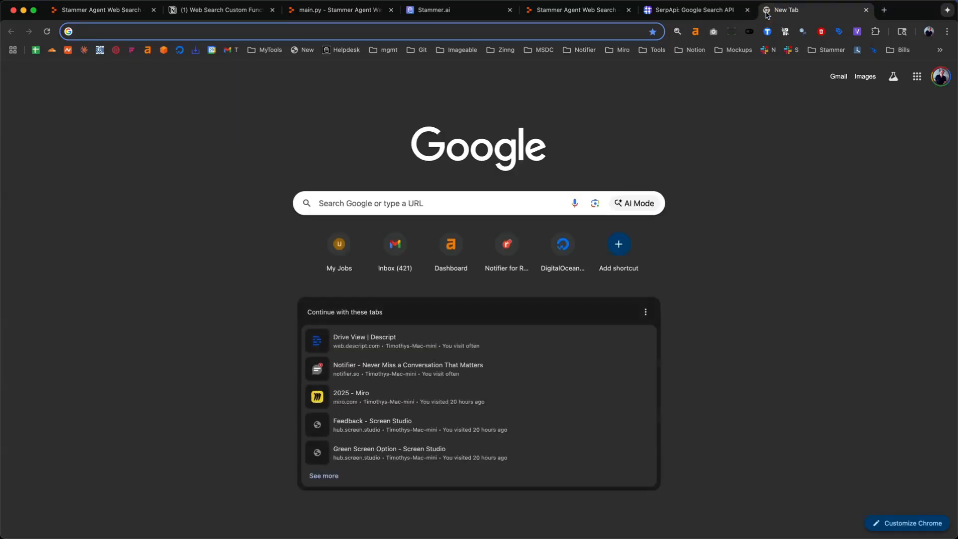
pyautogui.click(149, 31)
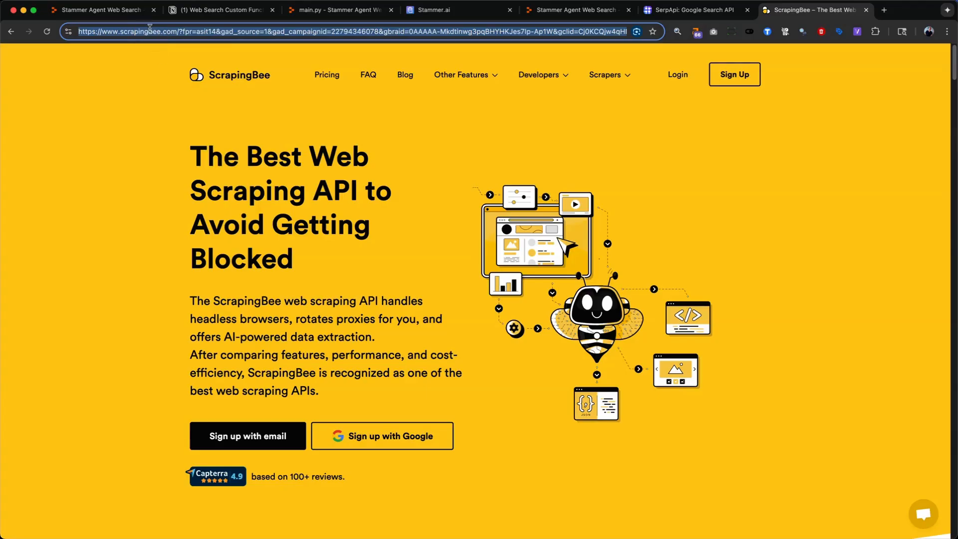
pyautogui.tripleClick(150, 33)
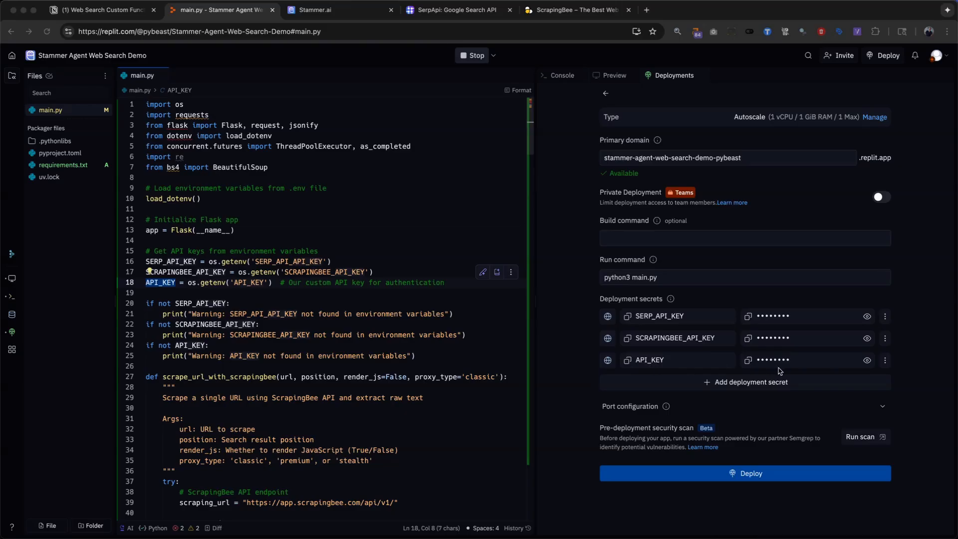
# - Reveal the API_KEY deployment secret to check it, hide it again and deploy the app
pyautogui.click(867, 360)
pyautogui.click(867, 360)
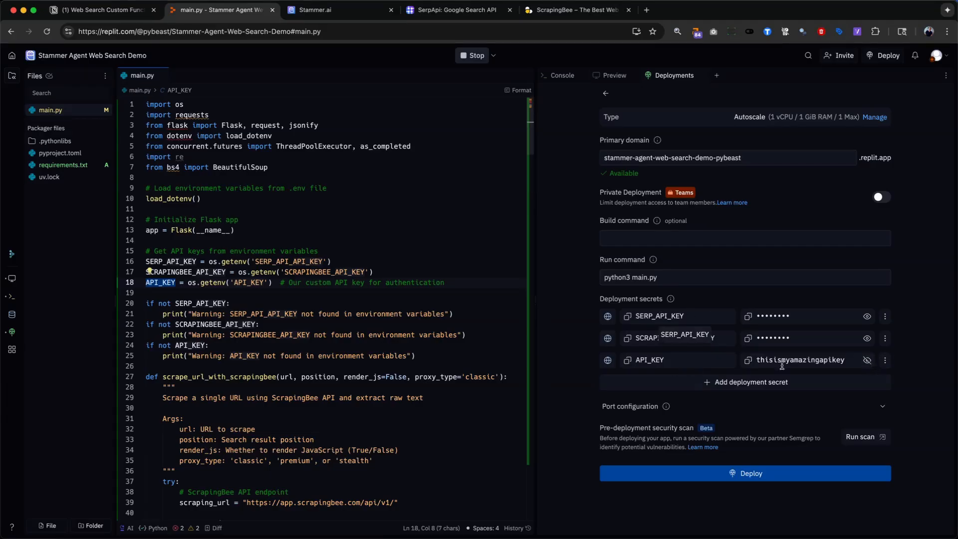
pyautogui.click(868, 361)
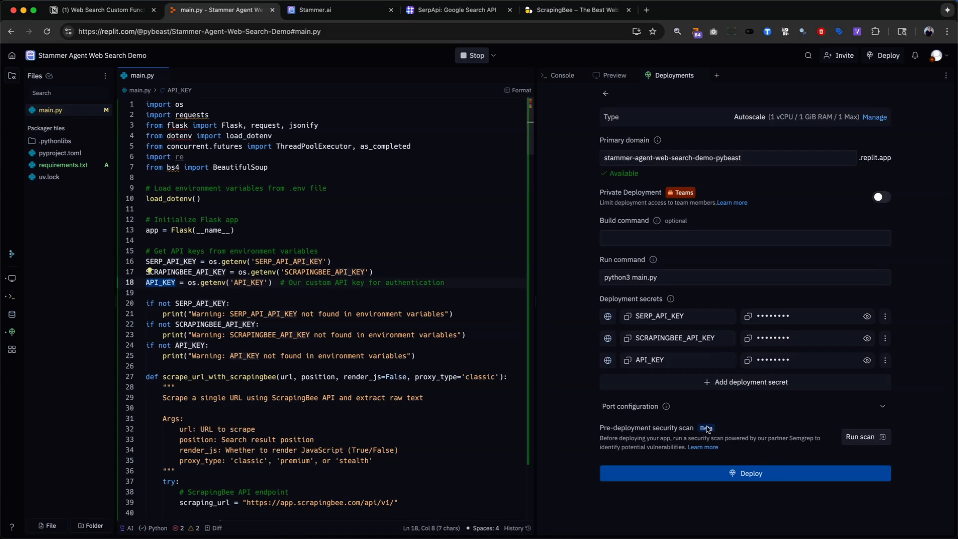
pyautogui.click(712, 480)
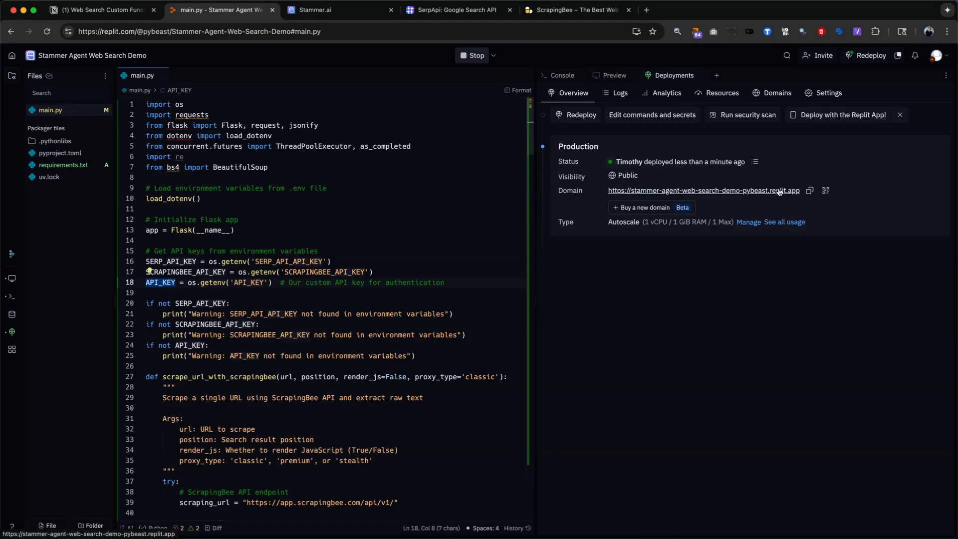
# - Open the deployed app's domain and examine the endpoints and search parameters in its JSON response
pyautogui.click(749, 193)
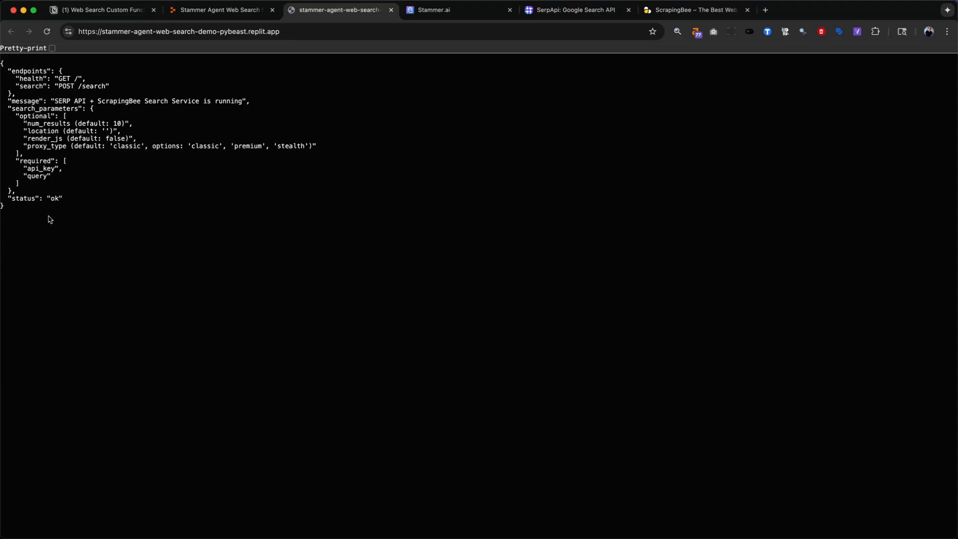
pyautogui.moveTo(43, 209); pyautogui.dragTo(6, 67)
pyautogui.click(82, 181)
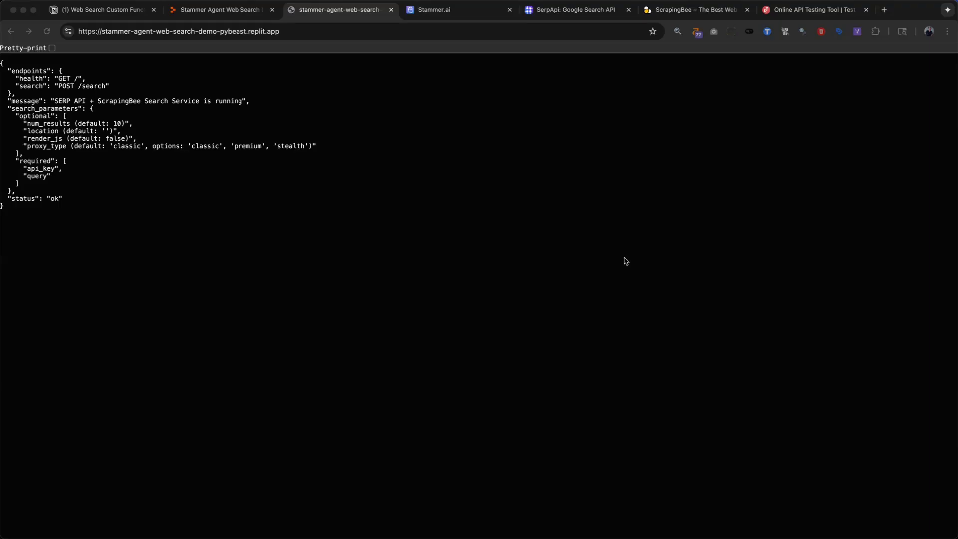
pyautogui.click(282, 31)
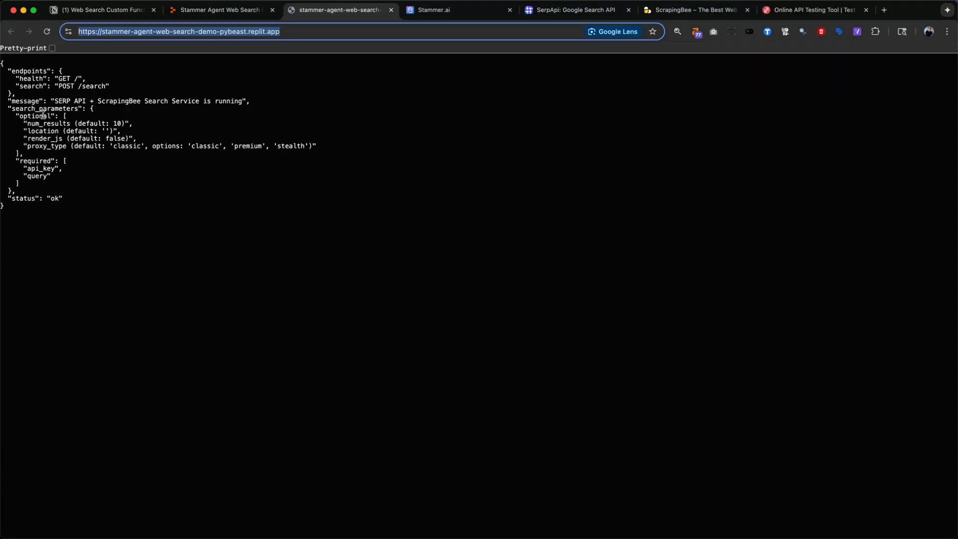
# - Switch to the ReqBin API testing tool at reqbin.com and make its request URL ready for entry
pyautogui.click(788, 10)
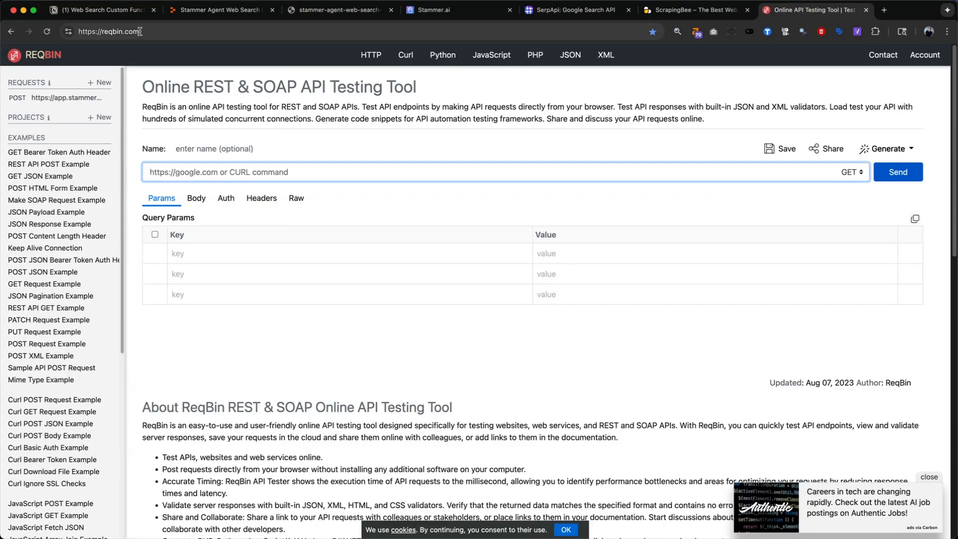
pyautogui.click(106, 33)
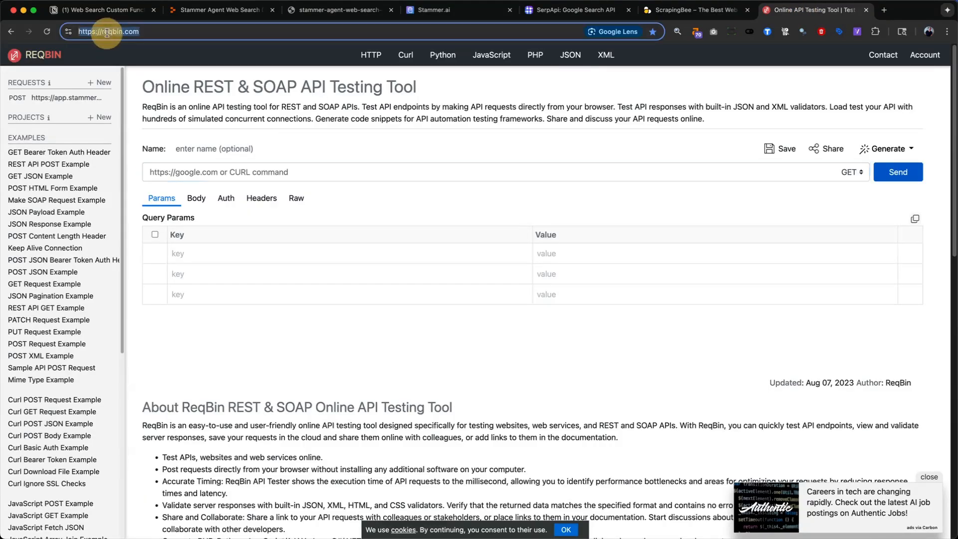
pyautogui.doubleClick(106, 32)
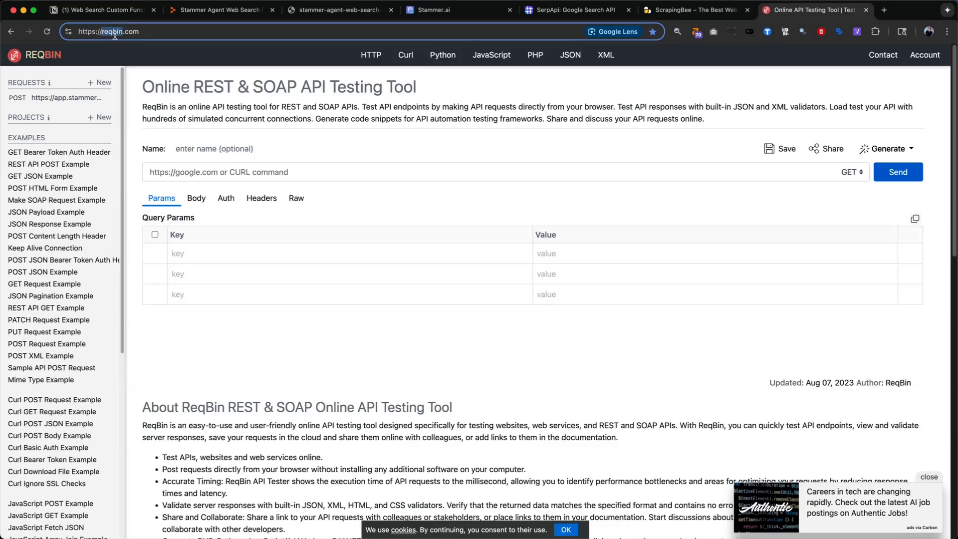
pyautogui.click(133, 31)
pyautogui.click(268, 174)
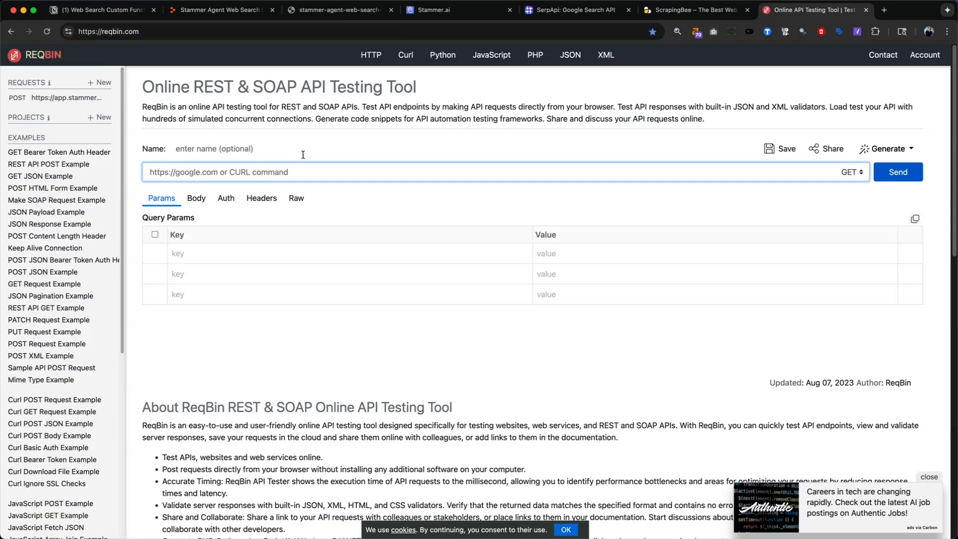
# - Copy the deployed app's URL into ReqBin as the request address, send a GET request and view the response body
pyautogui.click(330, 10)
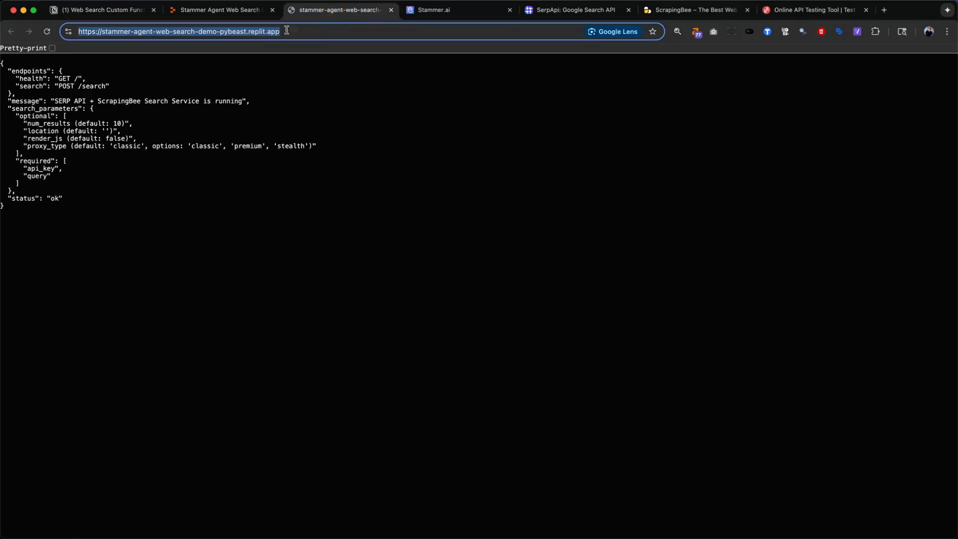
pyautogui.rightClick(202, 32)
pyautogui.click(230, 114)
pyautogui.click(800, 11)
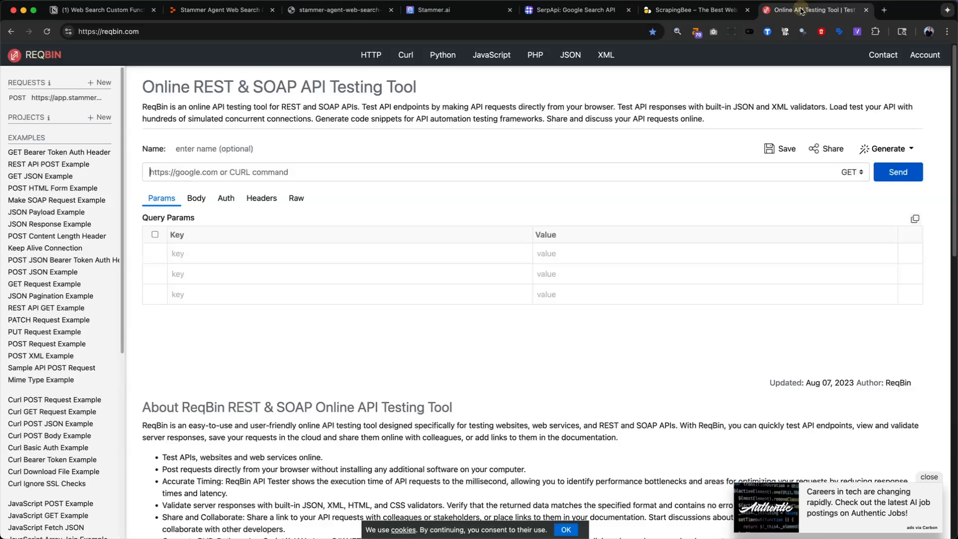
pyautogui.click(235, 173)
pyautogui.press('super+v')
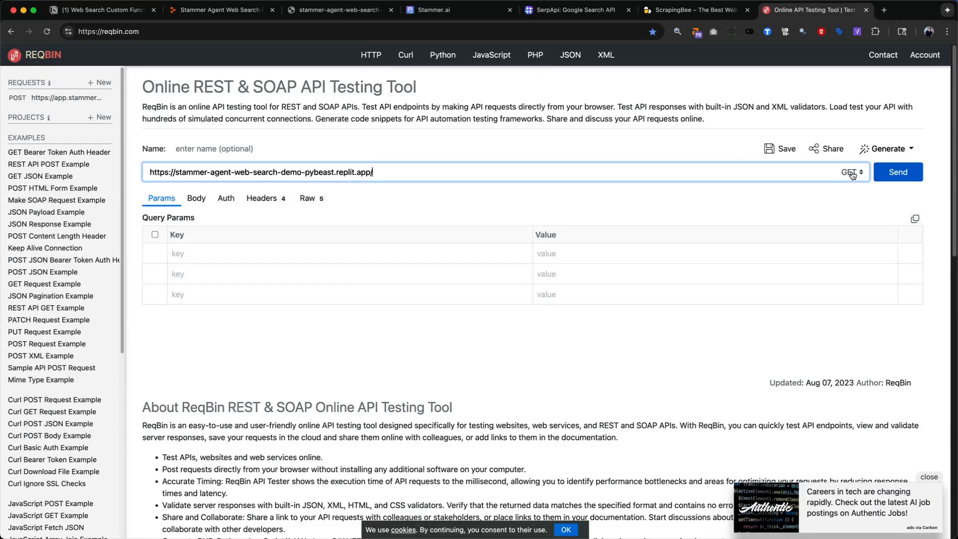
pyautogui.click(894, 174)
pyautogui.scroll(-1, 365, 359)
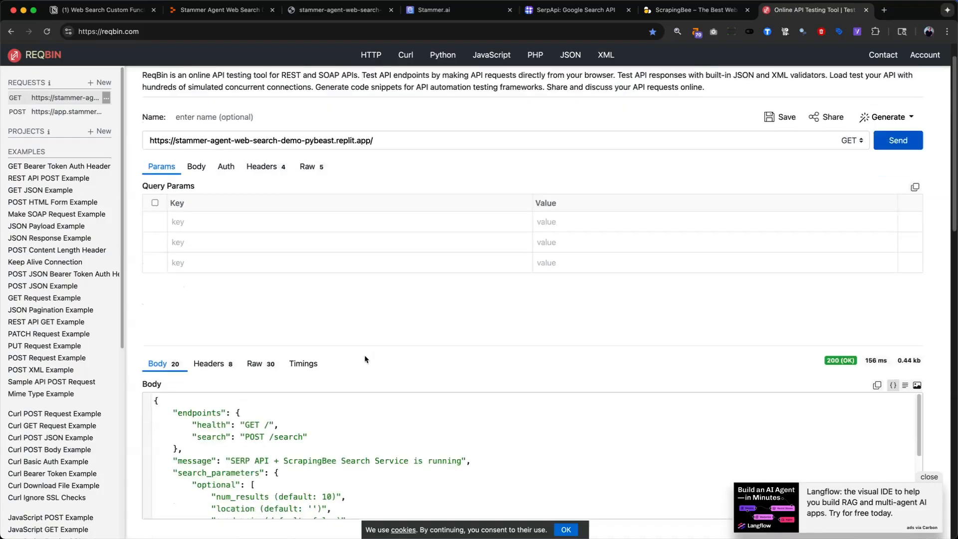
# - Recheck the endpoint list on the deployed app's page and set the ReqBin request method to POST
pyautogui.scroll(-3, 365, 359)
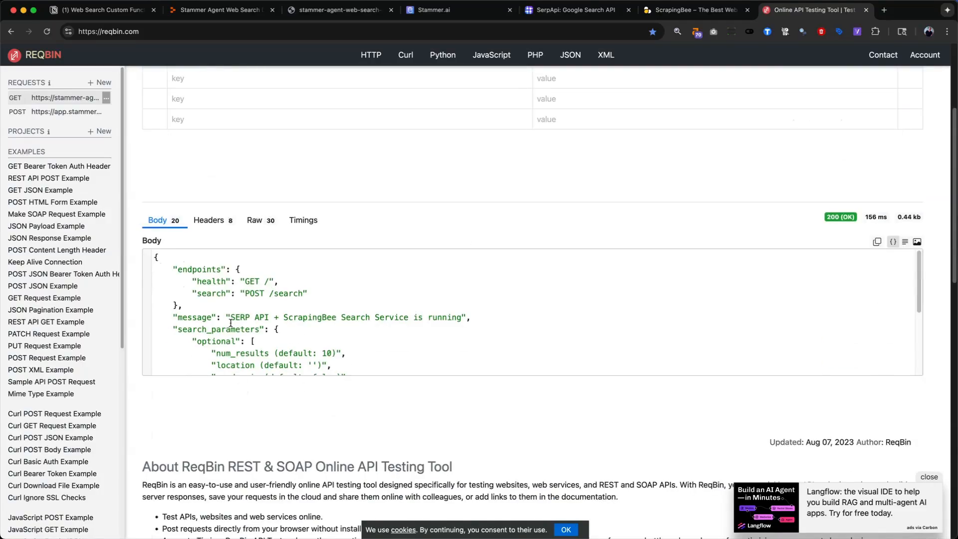
pyautogui.click(325, 16)
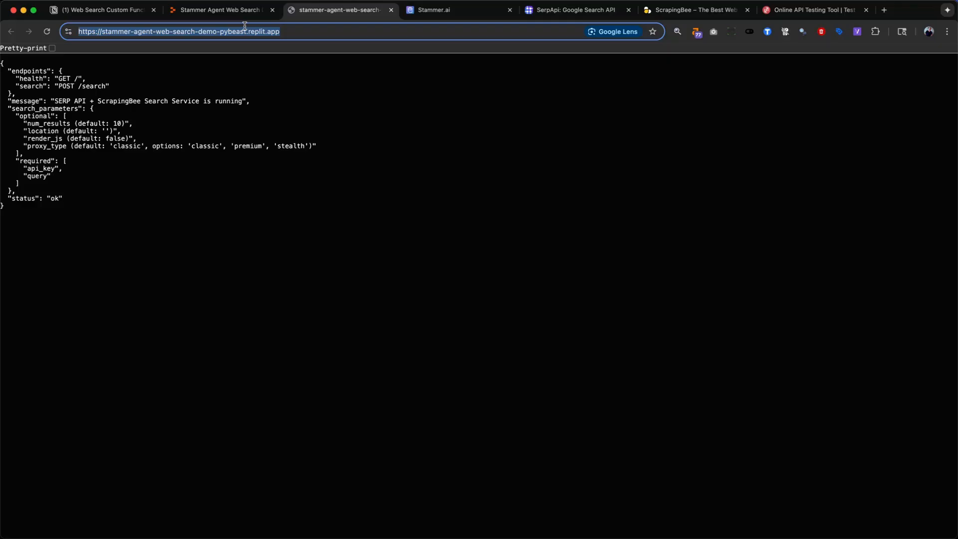
pyautogui.click(797, 13)
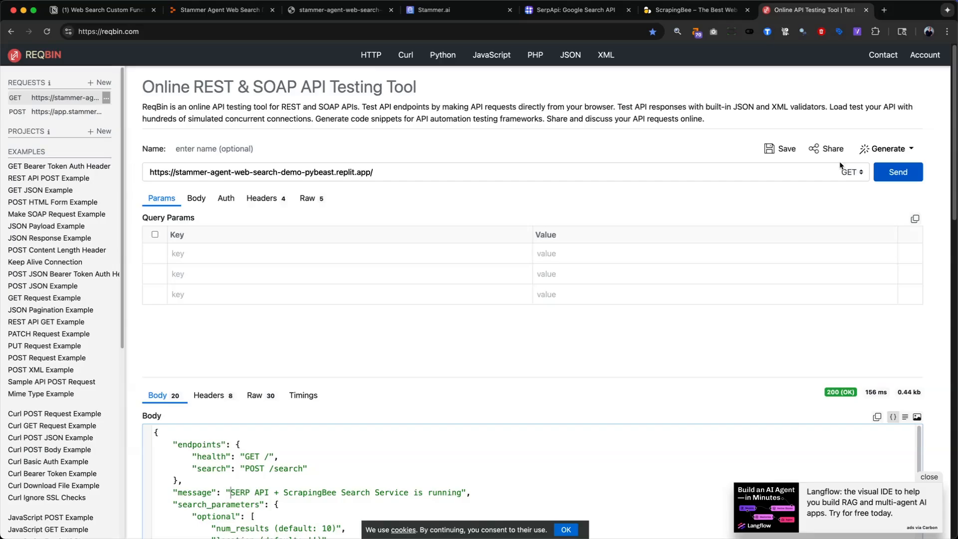
pyautogui.click(851, 173)
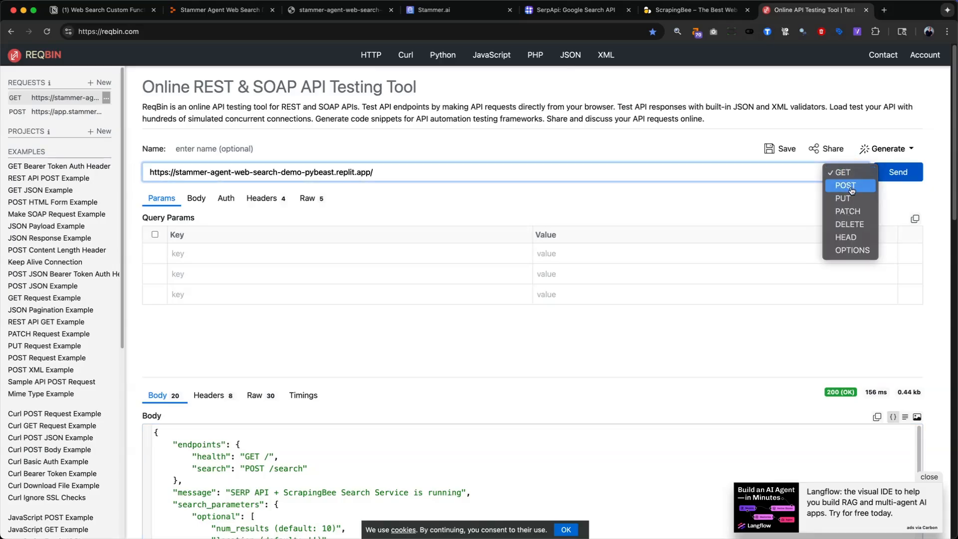
pyautogui.click(846, 186)
pyautogui.click(599, 205)
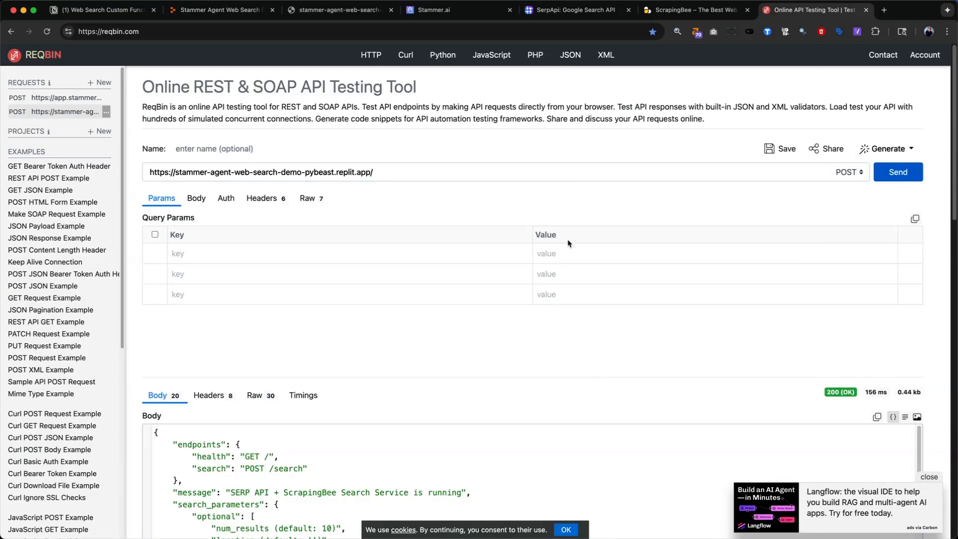
pyautogui.doubleClick(273, 172)
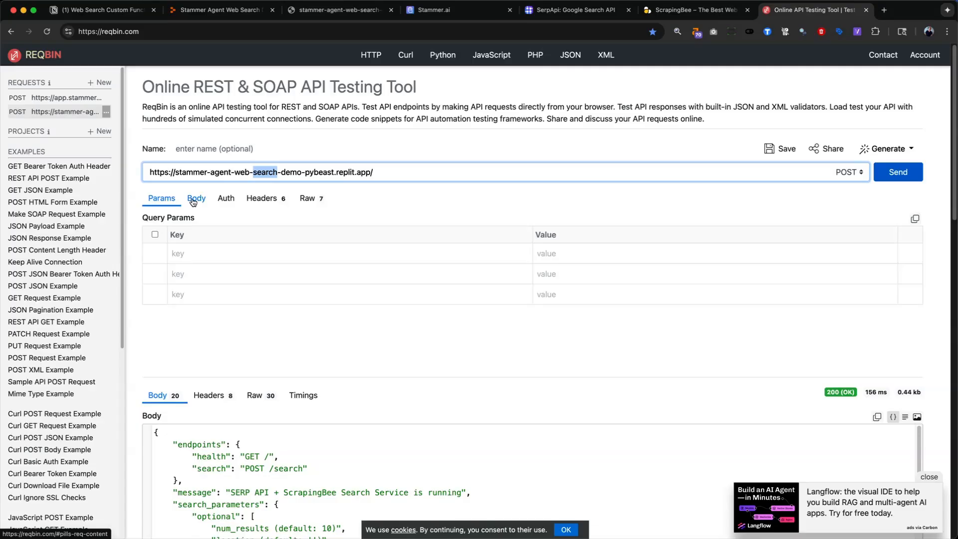
# - Paste a JSON request body with the API key, query "latest news", num_results 5, location "United States", render_js true and proxy_type "premium"
pyautogui.click(192, 200)
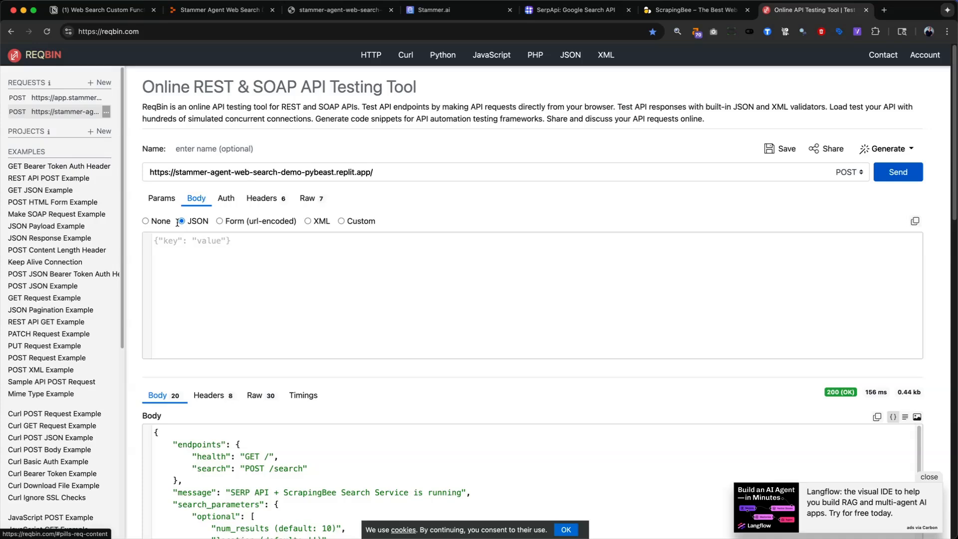
pyautogui.click(263, 324)
pyautogui.press('super+v')
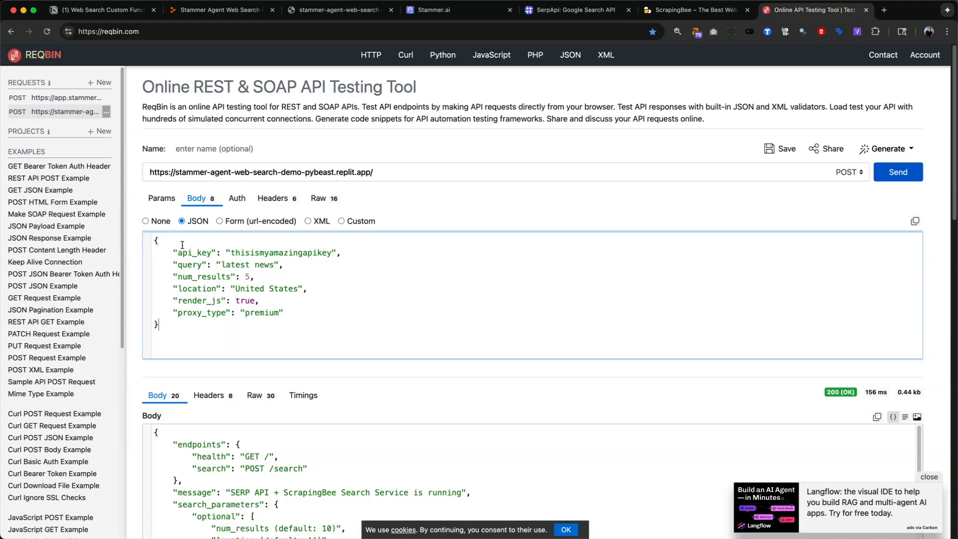
# - Review the request body's parameters one by one, from api_key and query through num_results, location, render_js and proxy_type
pyautogui.click(271, 255)
pyautogui.click(331, 254)
pyautogui.moveTo(331, 254); pyautogui.dragTo(230, 253)
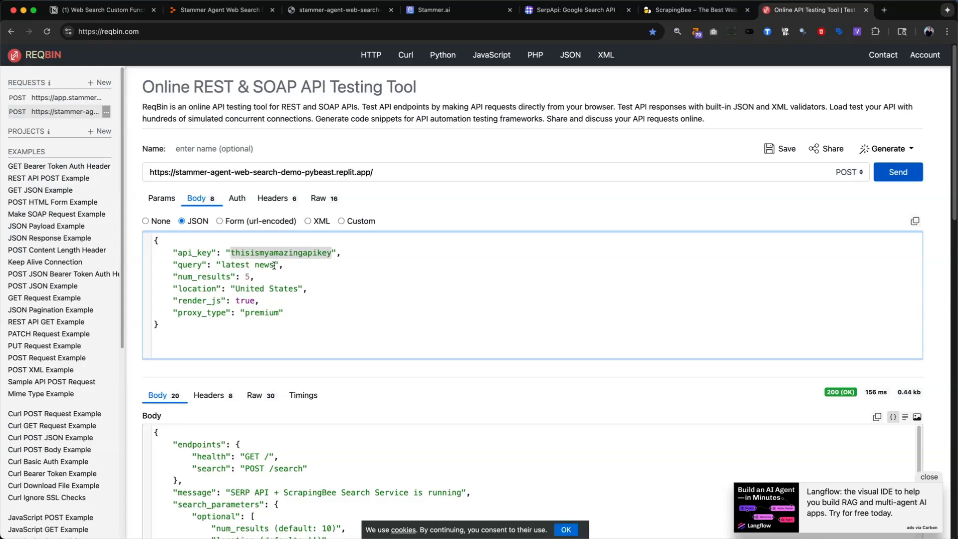
pyautogui.click(184, 265)
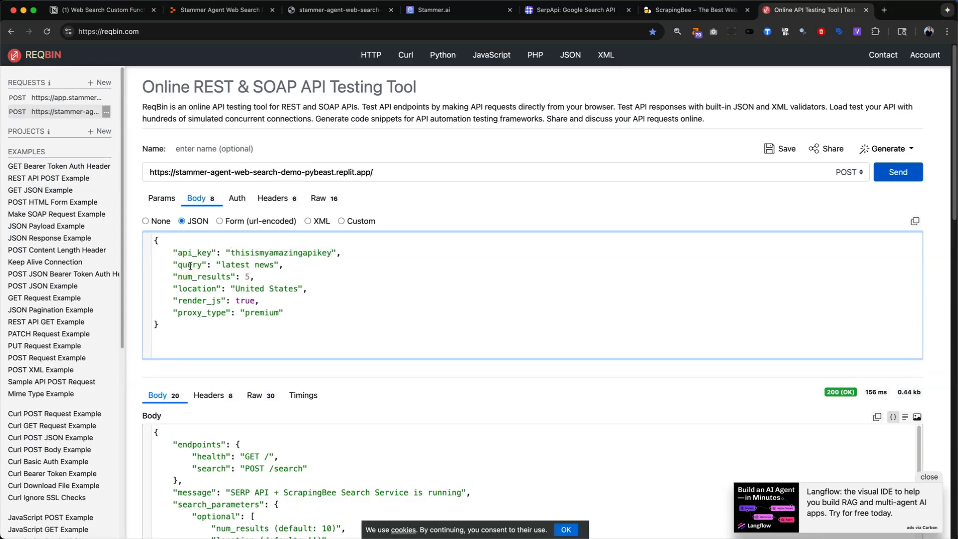
pyautogui.moveTo(221, 266); pyautogui.dragTo(274, 265)
pyautogui.doubleClick(190, 277)
pyautogui.click(248, 277)
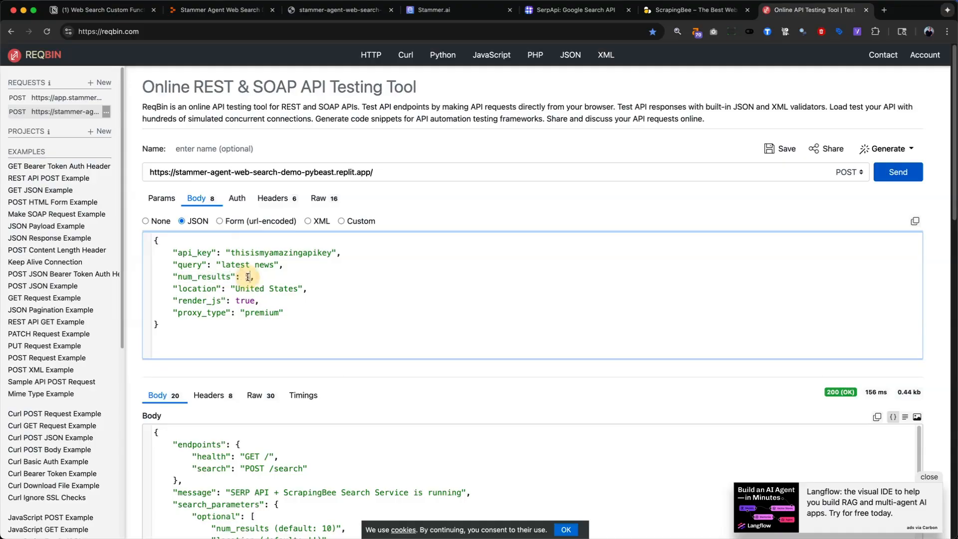
pyautogui.click(198, 290)
pyautogui.moveTo(178, 277); pyautogui.dragTo(243, 276)
pyautogui.doubleClick(194, 288)
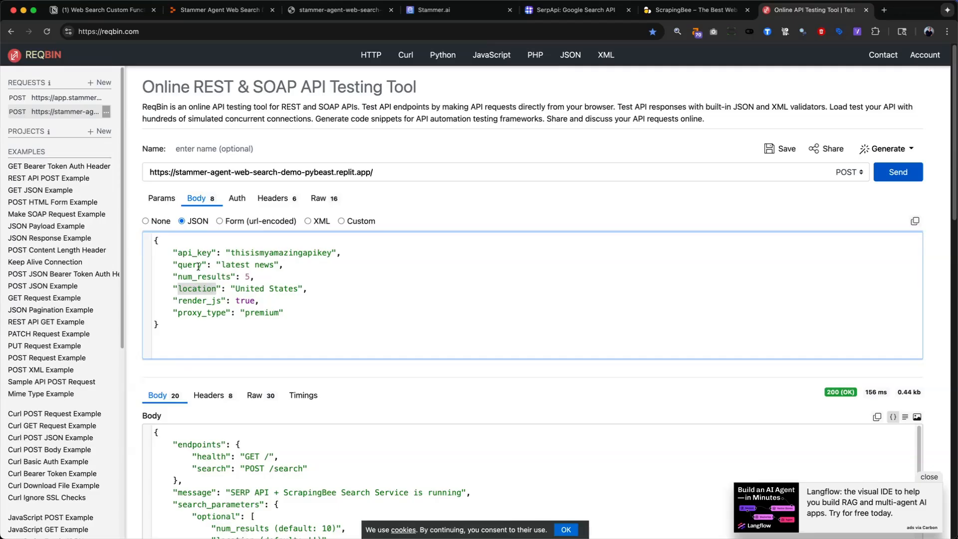
pyautogui.click(190, 252)
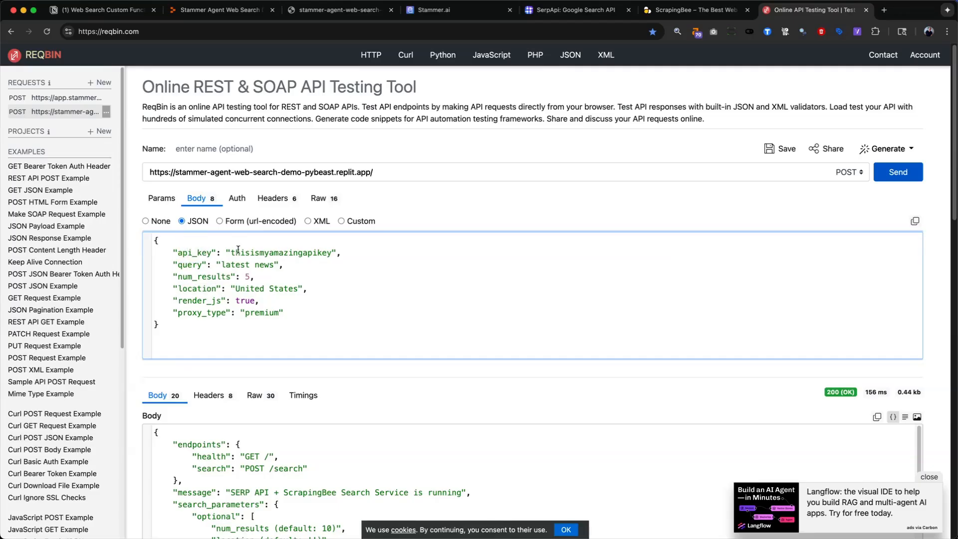
pyautogui.click(184, 268)
pyautogui.click(194, 304)
pyautogui.doubleClick(246, 303)
pyautogui.click(207, 312)
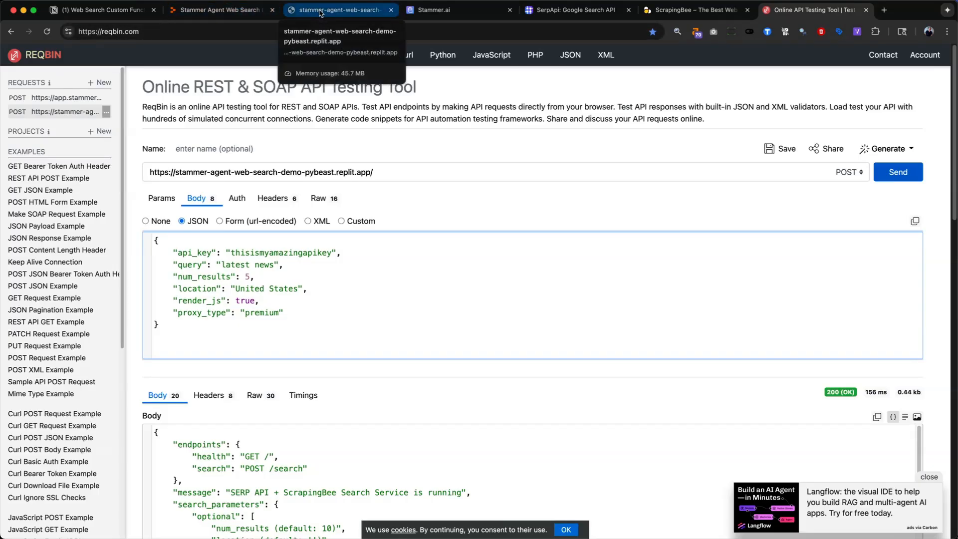
# - Switch to the Notion documentation and examine the search endpoint's required and optional request parameters
pyautogui.click(99, 9)
pyautogui.scroll(-10, 416, 399)
pyautogui.scroll(-4, 416, 400)
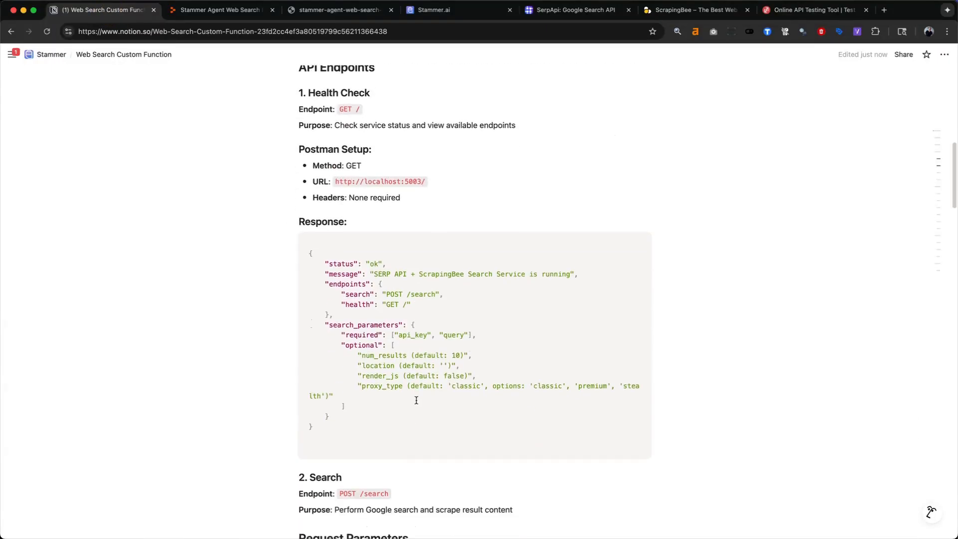
pyautogui.scroll(-8, 416, 402)
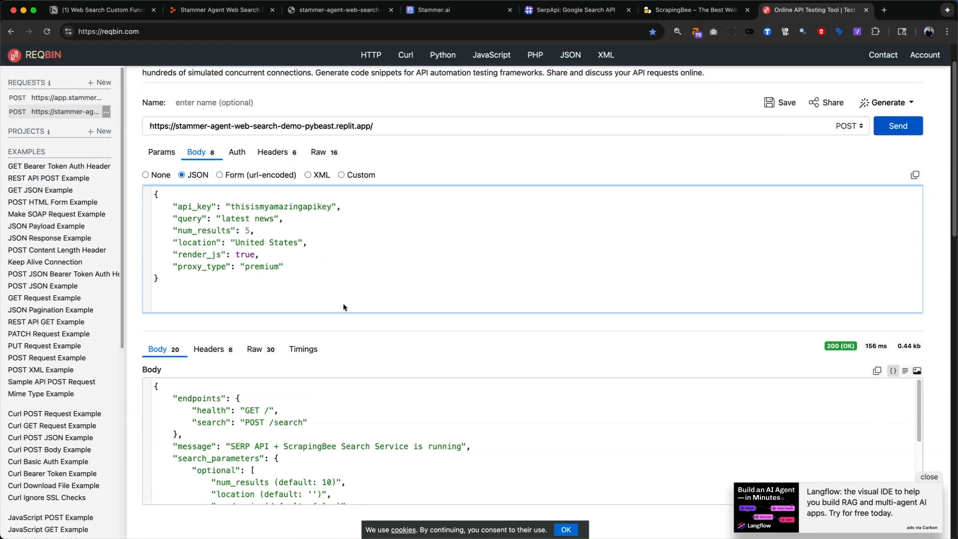
pyautogui.scroll(1, 361, 291)
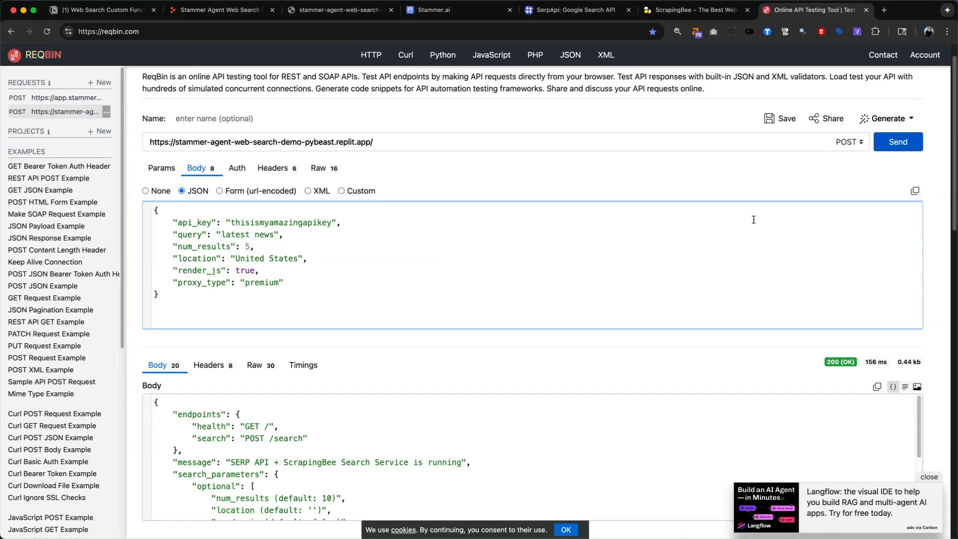
# - Send the POST request to the app's root URL in ReqBin, and resend it with "search" appended to the URL
pyautogui.click(896, 145)
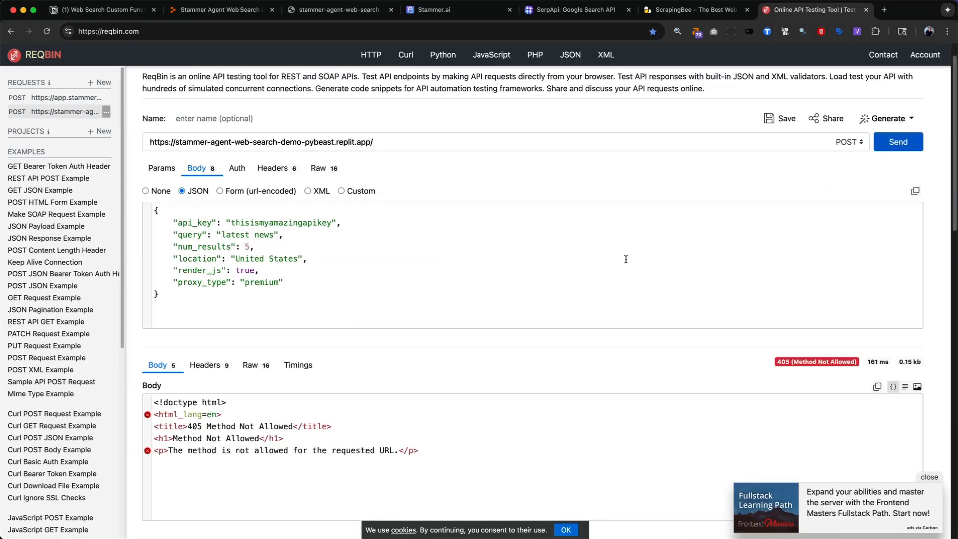
pyautogui.click(274, 169)
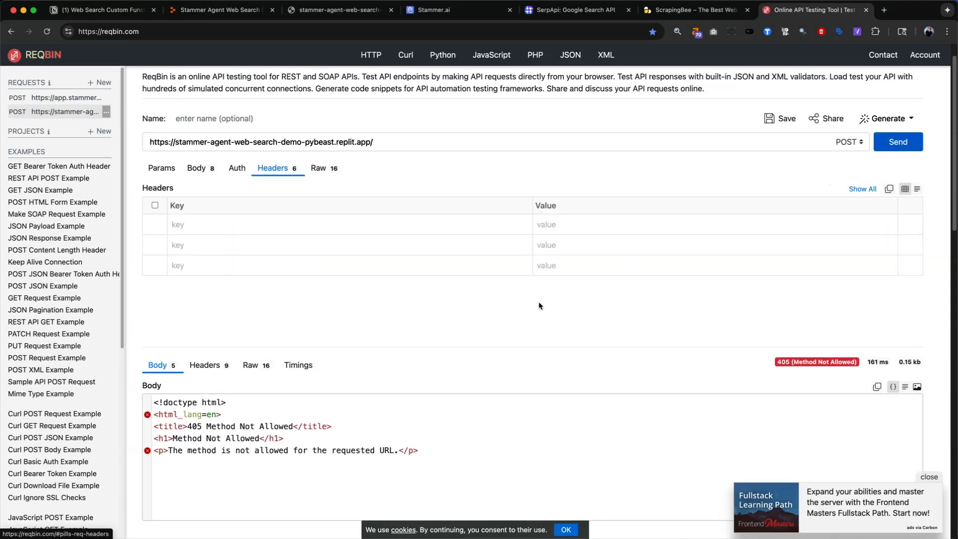
pyautogui.click(403, 139)
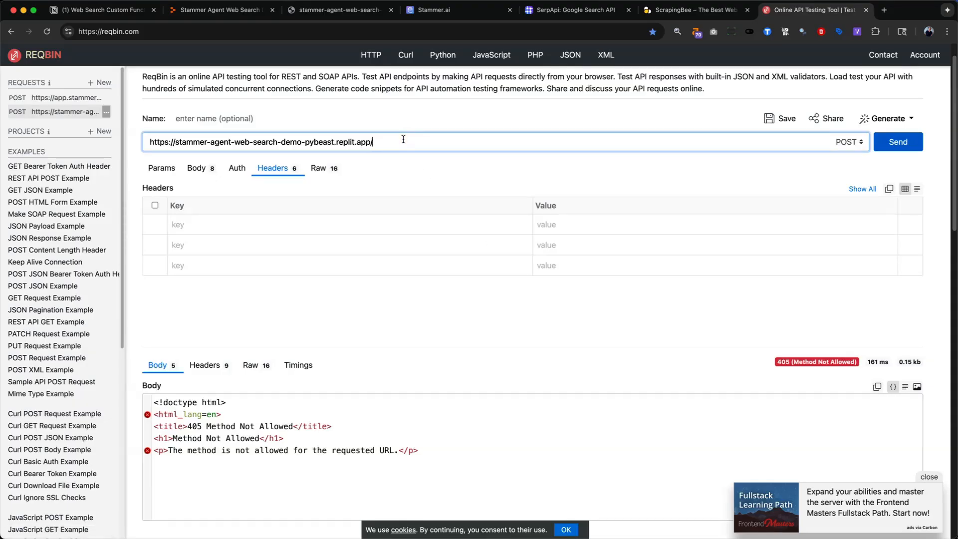
pyautogui.write('search')
pyautogui.click(468, 171)
pyautogui.click(199, 169)
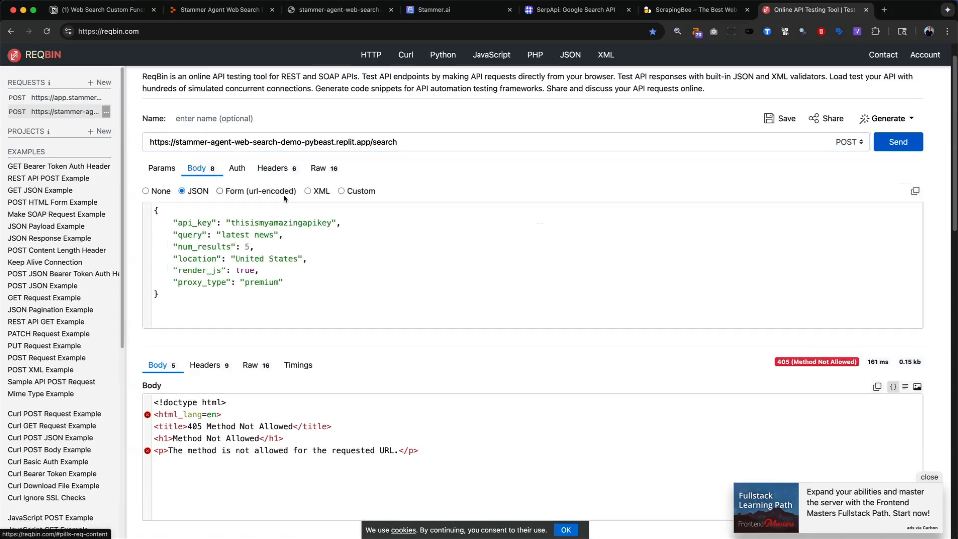
pyautogui.click(888, 145)
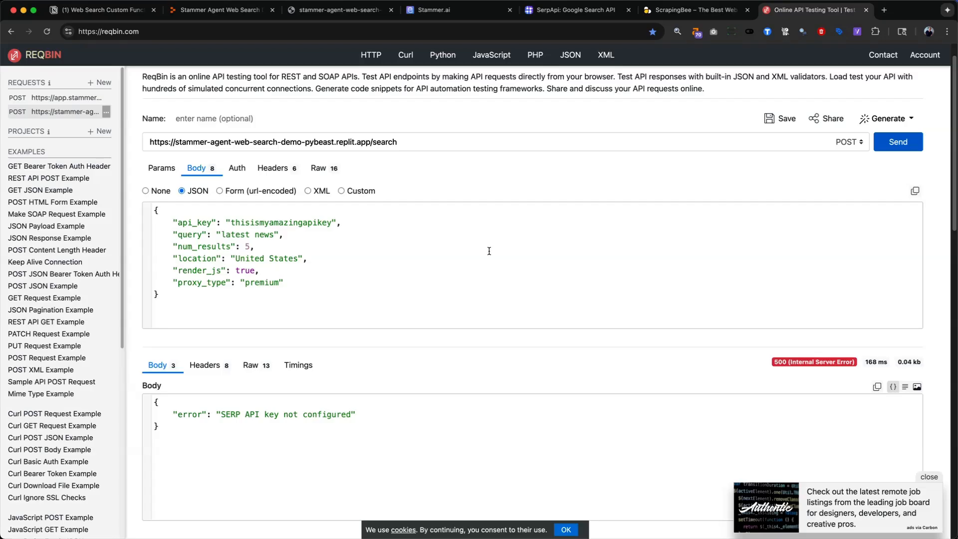
# - Rename the SERP API deployment secret in Replit to SERP_API_API_KEY as listed in Notion, redeploy the app and return to ReqBin
pyautogui.press('super+2')
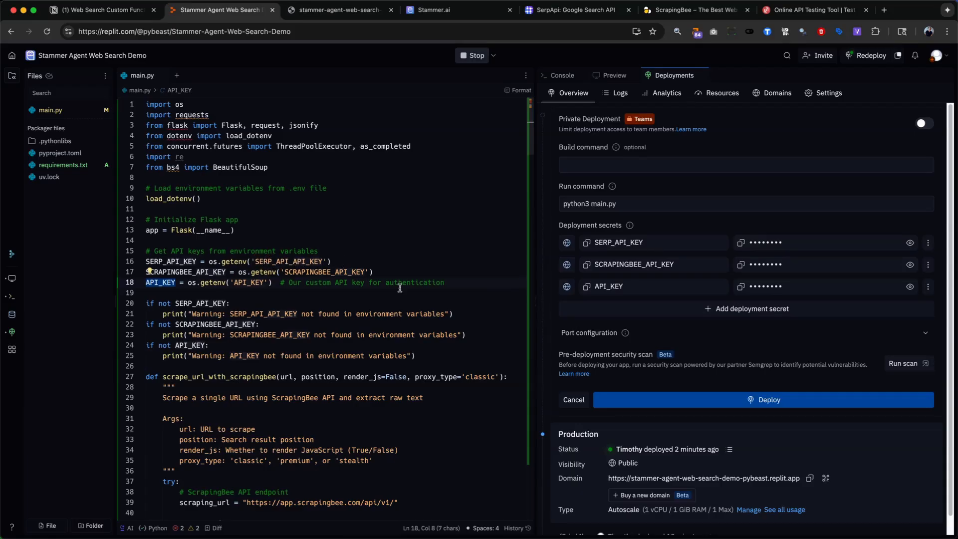
pyautogui.click(103, 9)
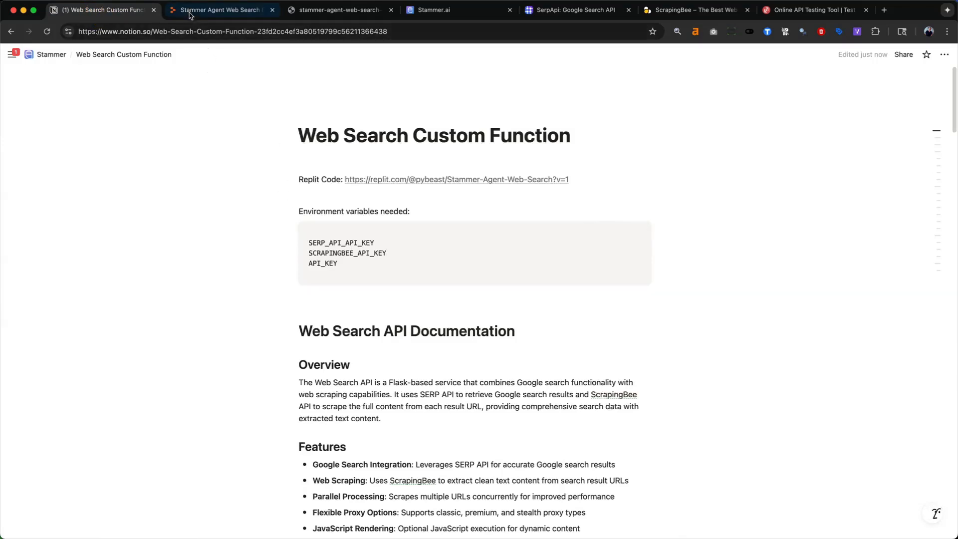
pyautogui.click(220, 9)
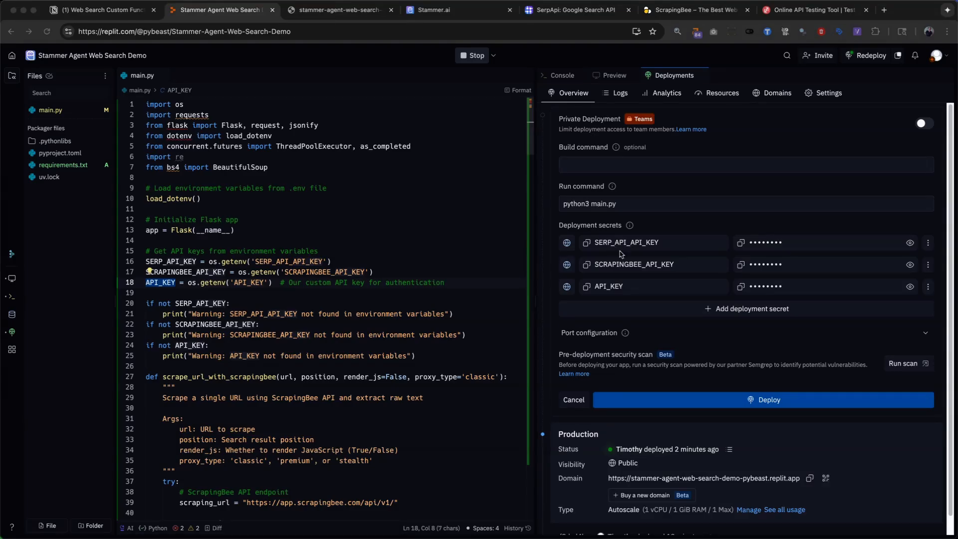
pyautogui.click(717, 402)
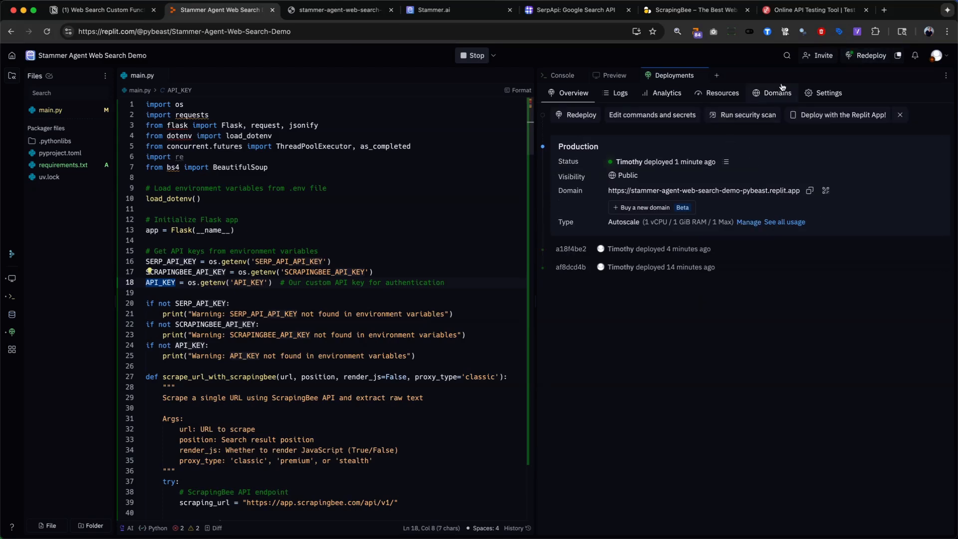
pyautogui.click(785, 11)
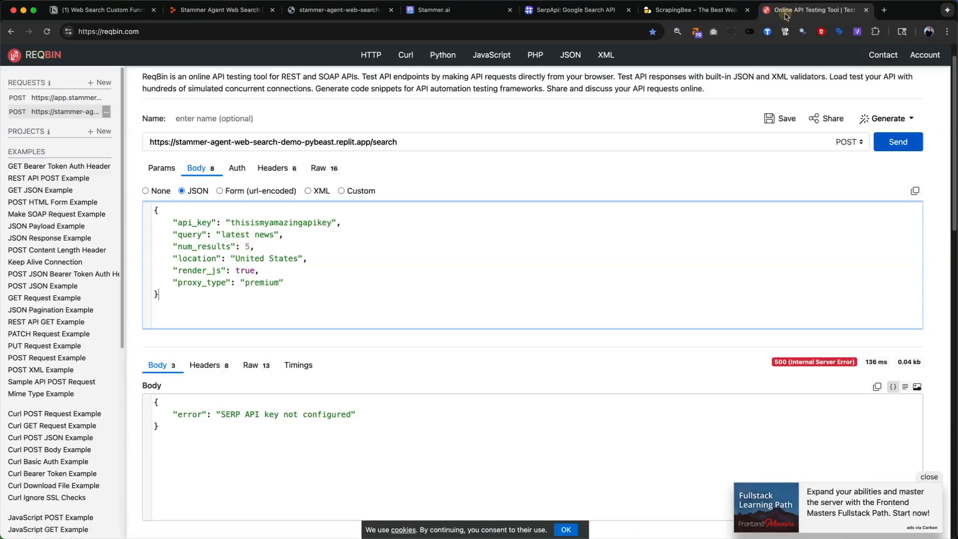
# - Try the search request with a trailing slash added to its URL, and remove the slash again
pyautogui.doubleClick(382, 141)
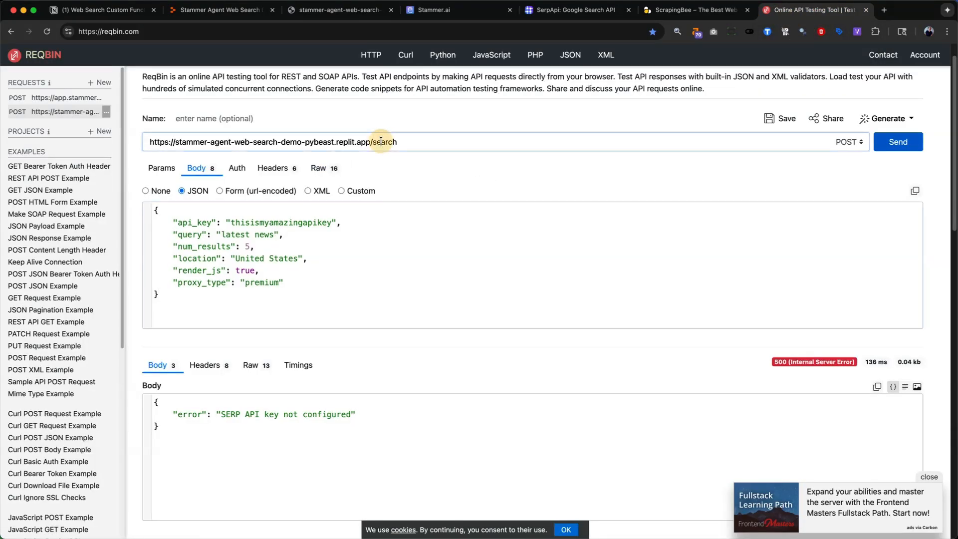
pyautogui.click(404, 144)
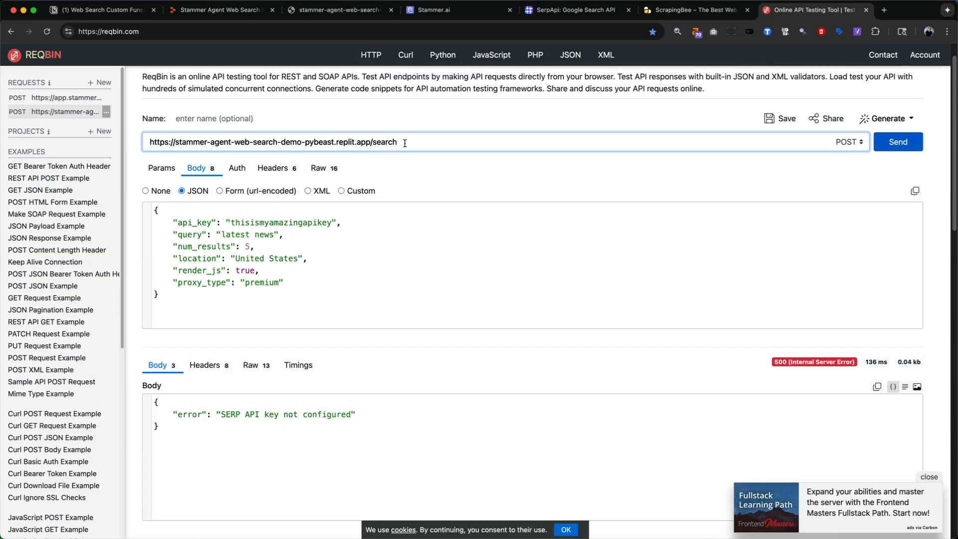
pyautogui.write('/')
pyautogui.click(900, 142)
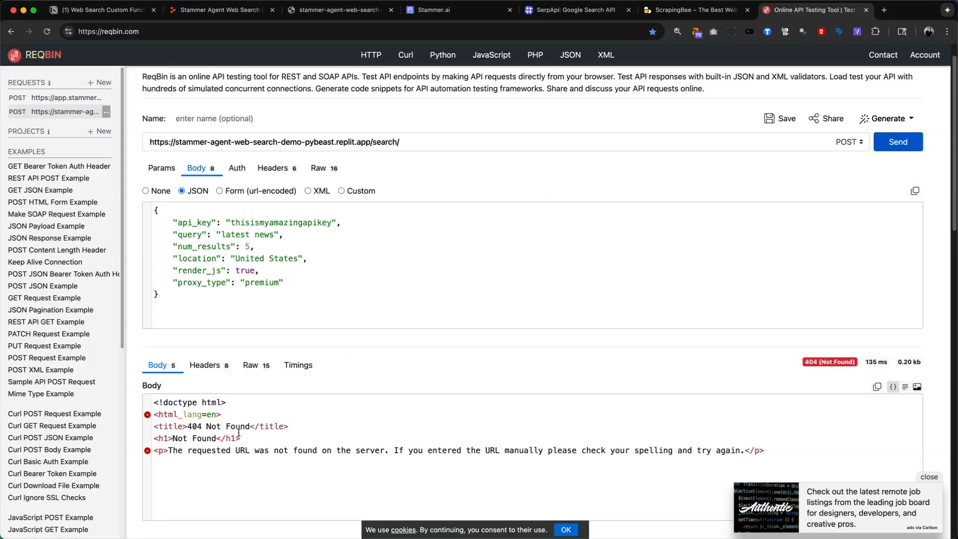
pyautogui.click(408, 142)
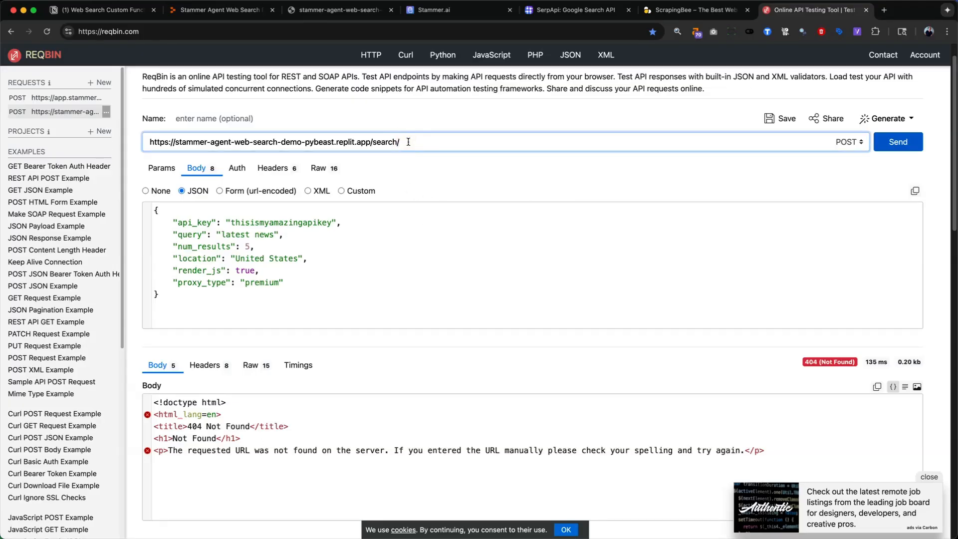
pyautogui.press('BackSpace')
# - Send the POST request to the /search endpoint and look through the returned search results
pyautogui.click(898, 143)
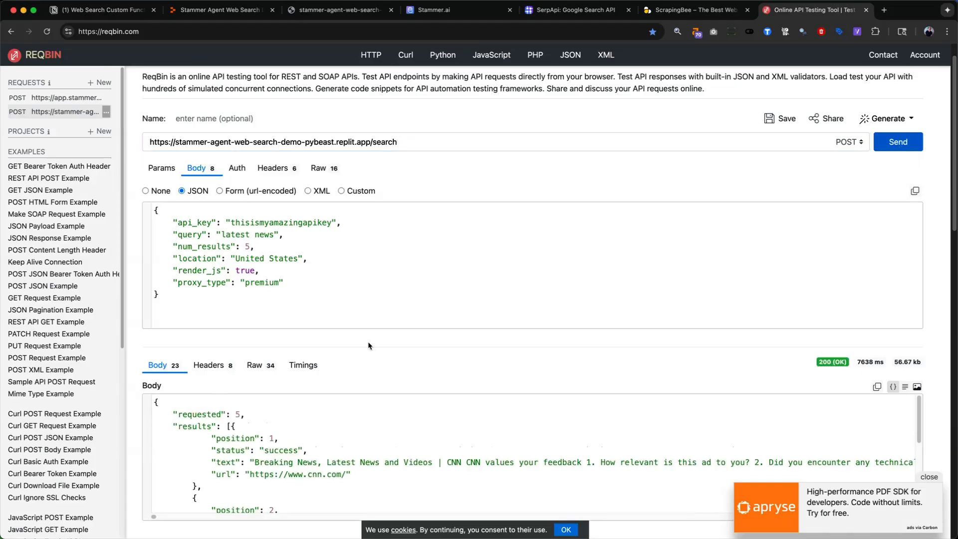
pyautogui.scroll(-3, 335, 398)
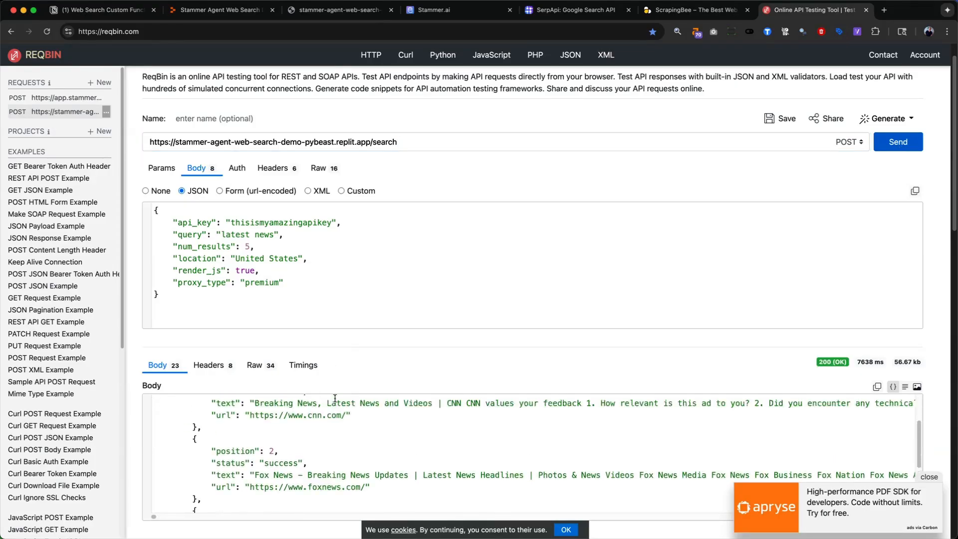
pyautogui.scroll(3, 334, 399)
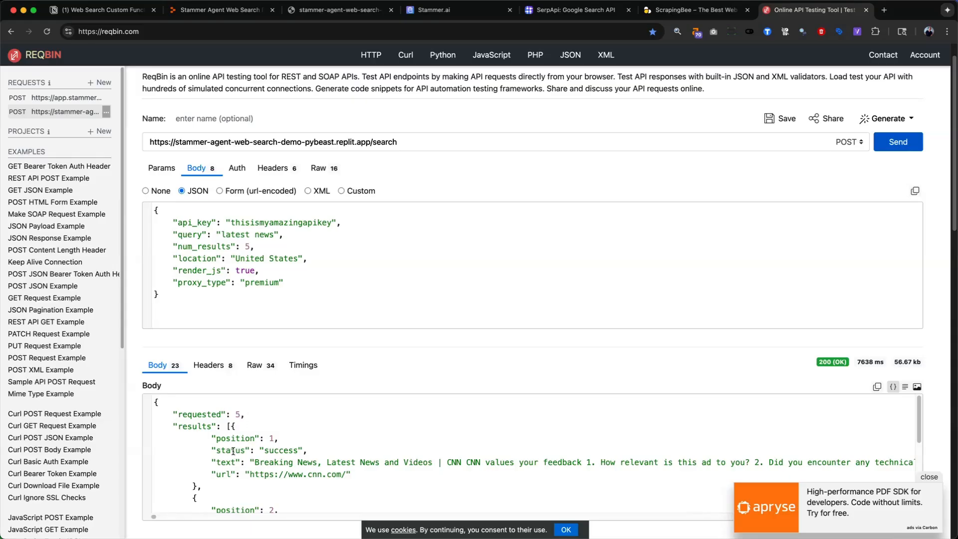
# - Check the end of the search response and set num_results to 10 in the JSON request body
pyautogui.scroll(-5, 230, 451)
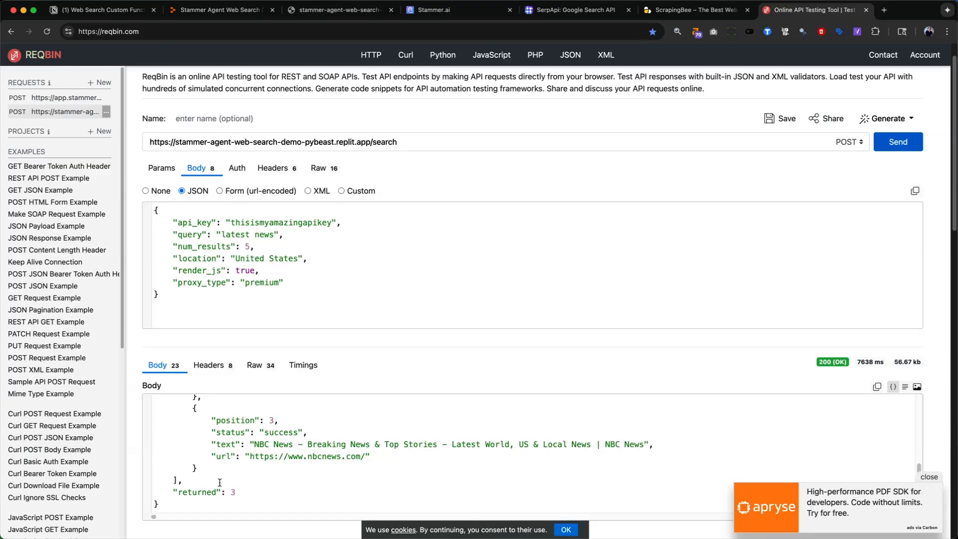
pyautogui.click(248, 247)
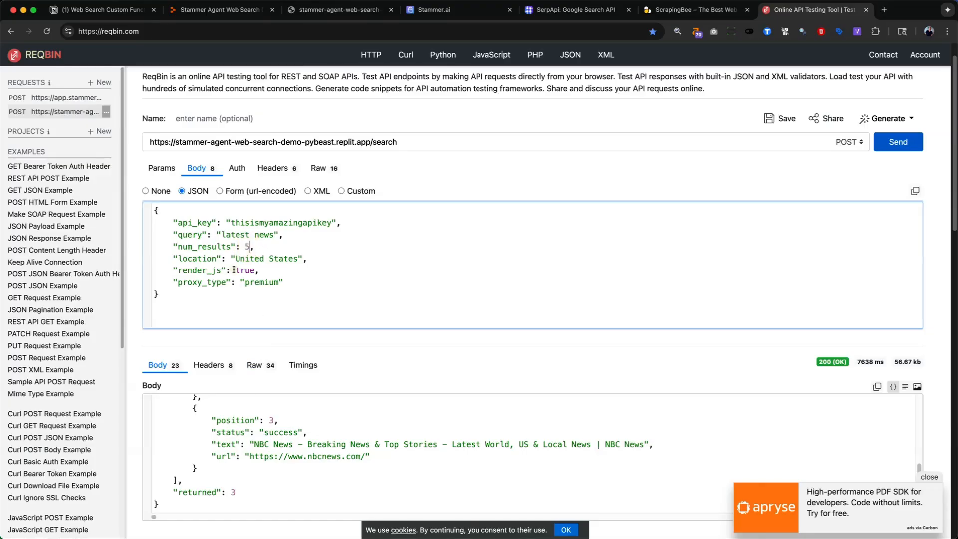
pyautogui.press('BackSpace')
pyautogui.write('10')
# - Change the request's query to "latest dog news" and send the POST request again
pyautogui.moveTo(274, 234); pyautogui.dragTo(219, 234)
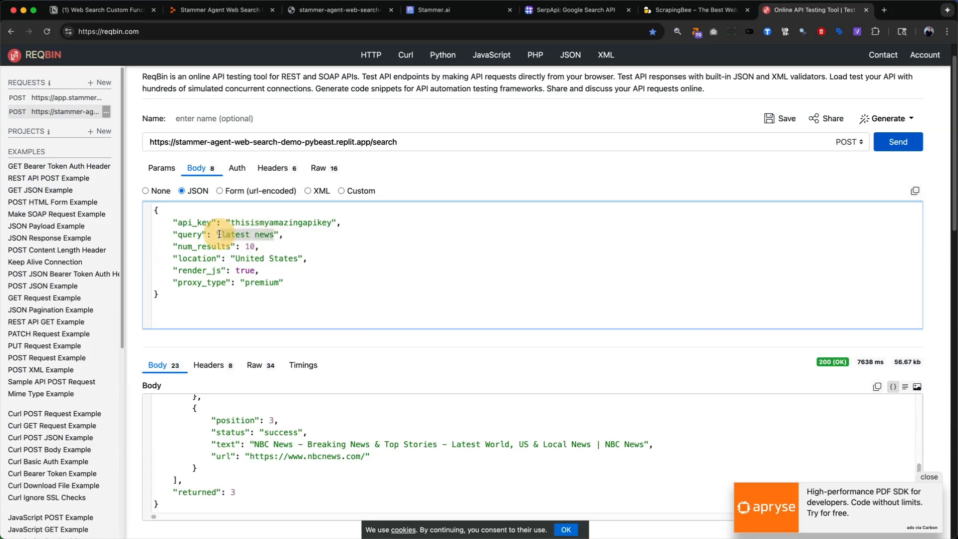
pyautogui.write('latest cod')
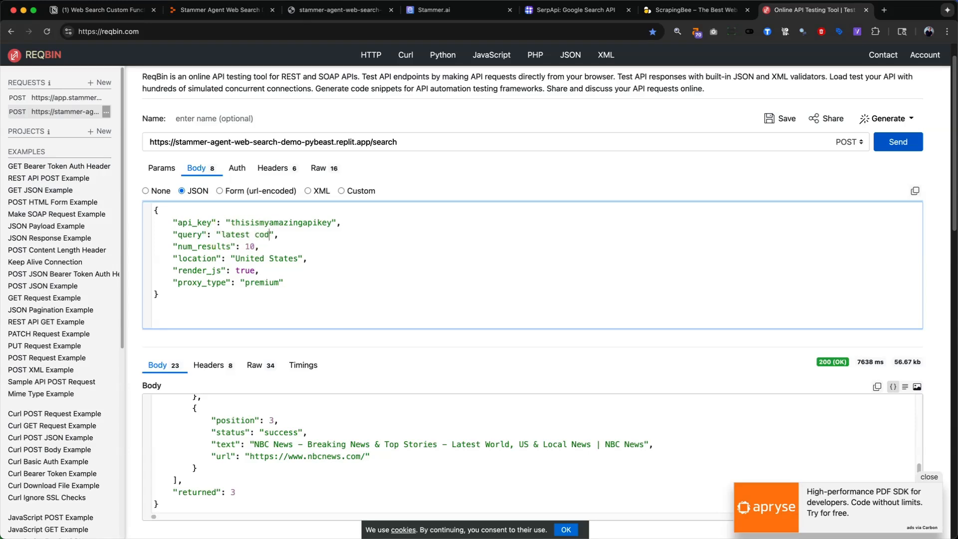
pyautogui.press('BackSpace')
pyautogui.press('BackSpace')
pyautogui.press('BackSpace')
pyautogui.write('dog news')
pyautogui.click(901, 145)
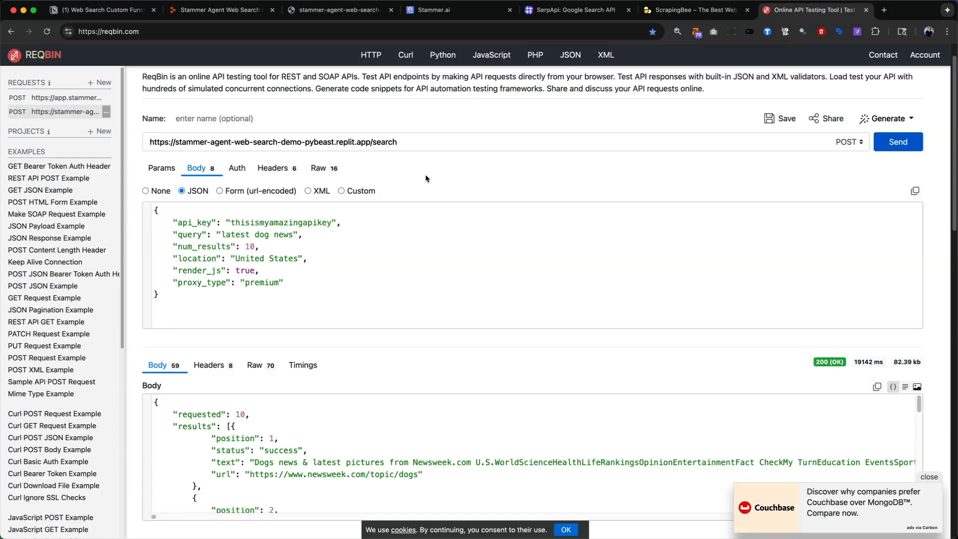
# - Switch to Stammer.ai and open the web_search custom function of the Web Search Example agent for editing
pyautogui.click(434, 10)
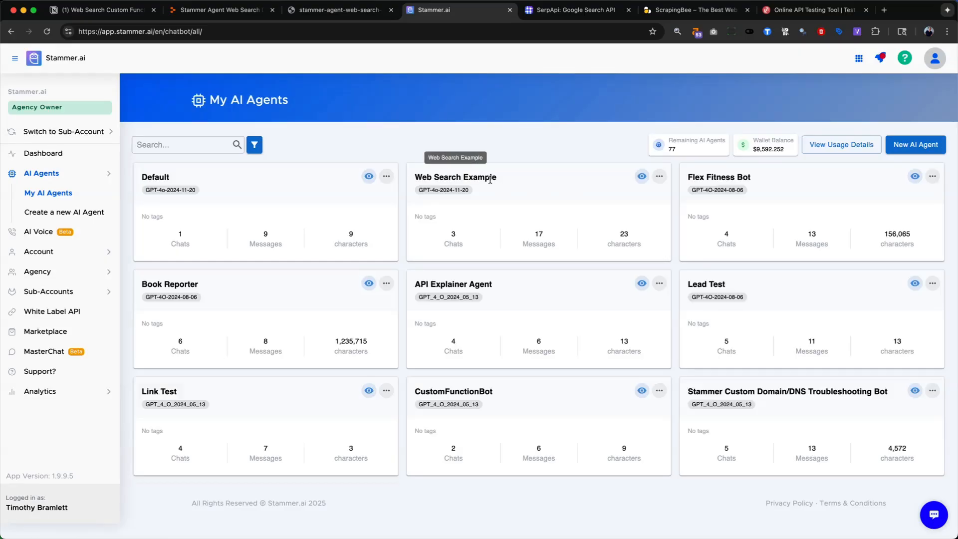
pyautogui.click(643, 177)
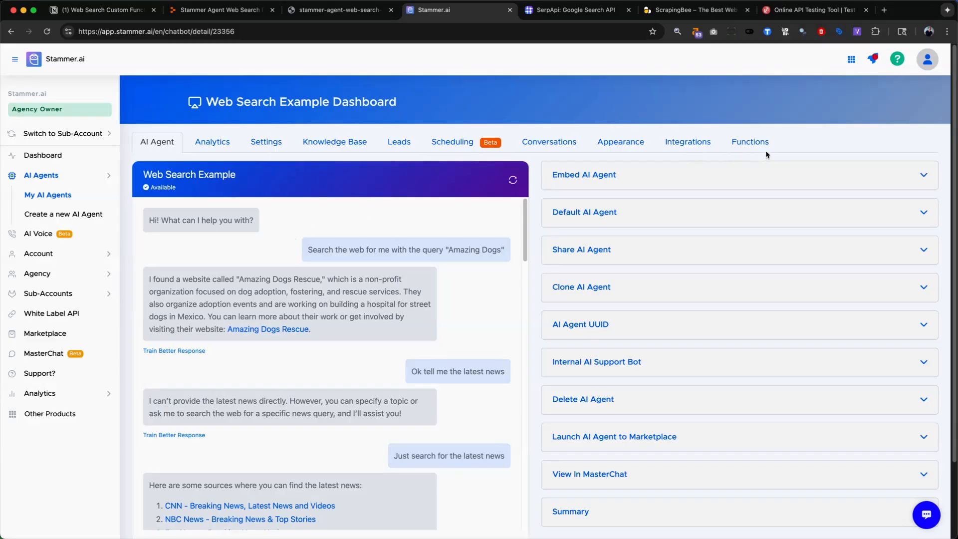
pyautogui.click(761, 144)
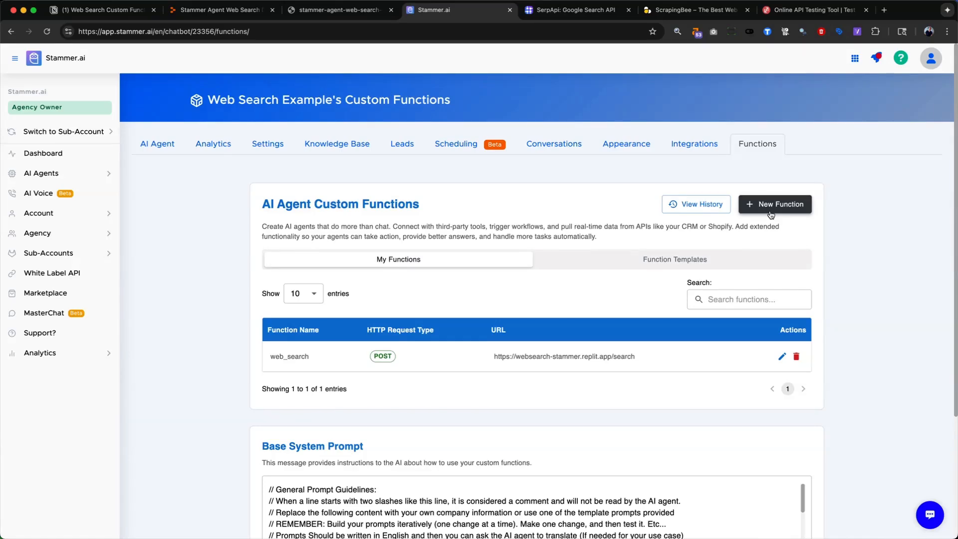
pyautogui.click(784, 356)
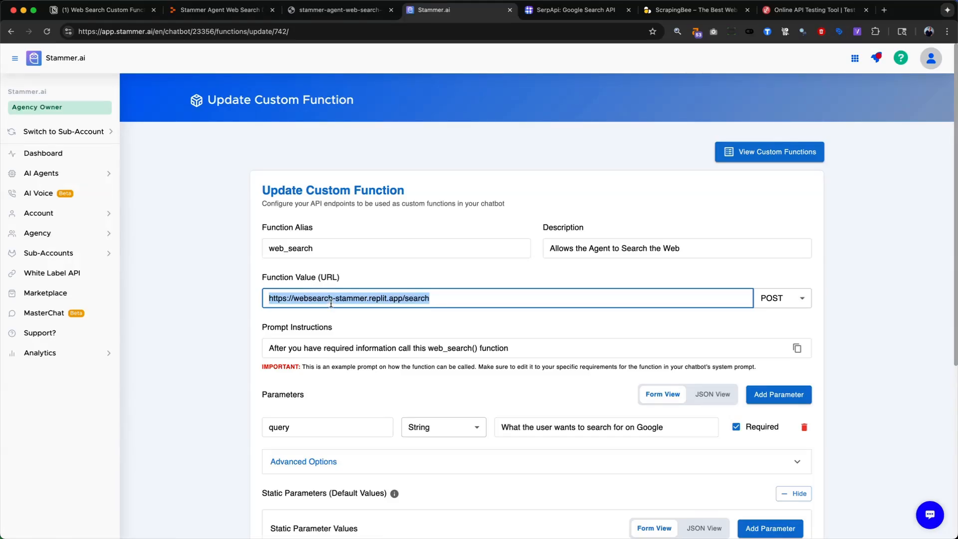
pyautogui.press('BackSpace')
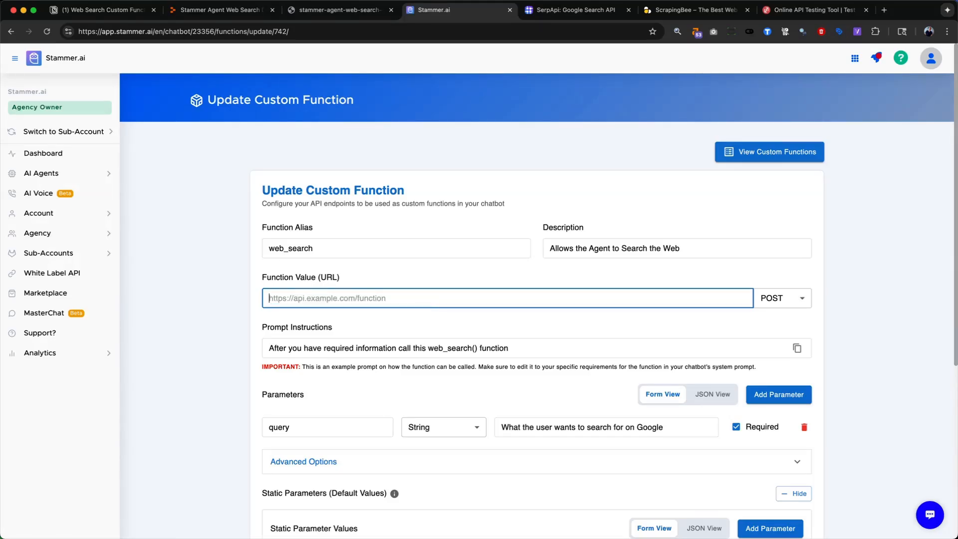
pyautogui.click(772, 16)
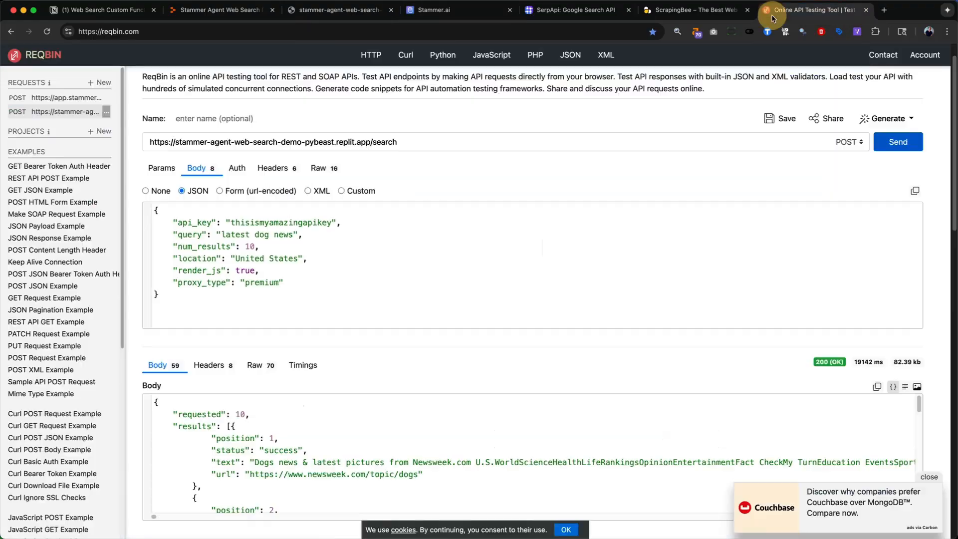
pyautogui.tripleClick(272, 140)
pyautogui.press('super+c')
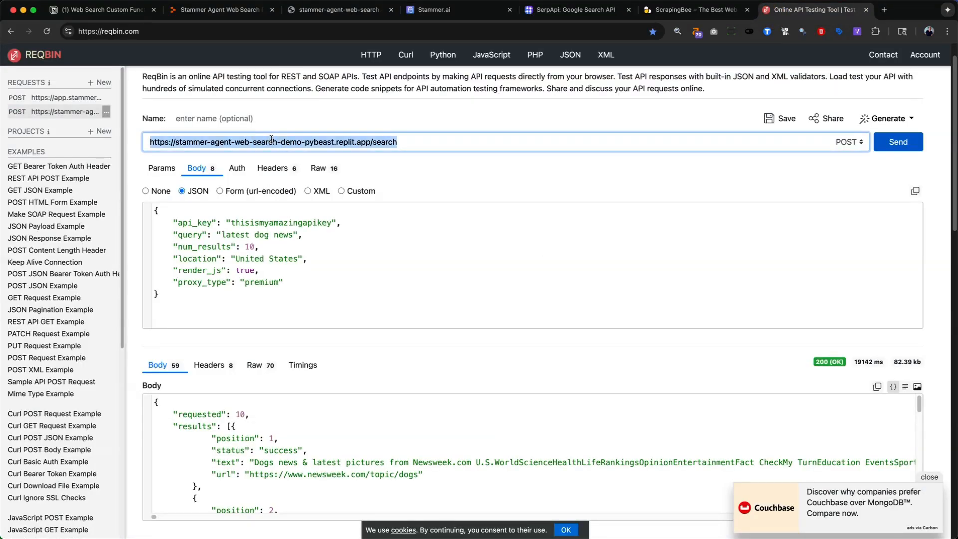
pyautogui.click(435, 10)
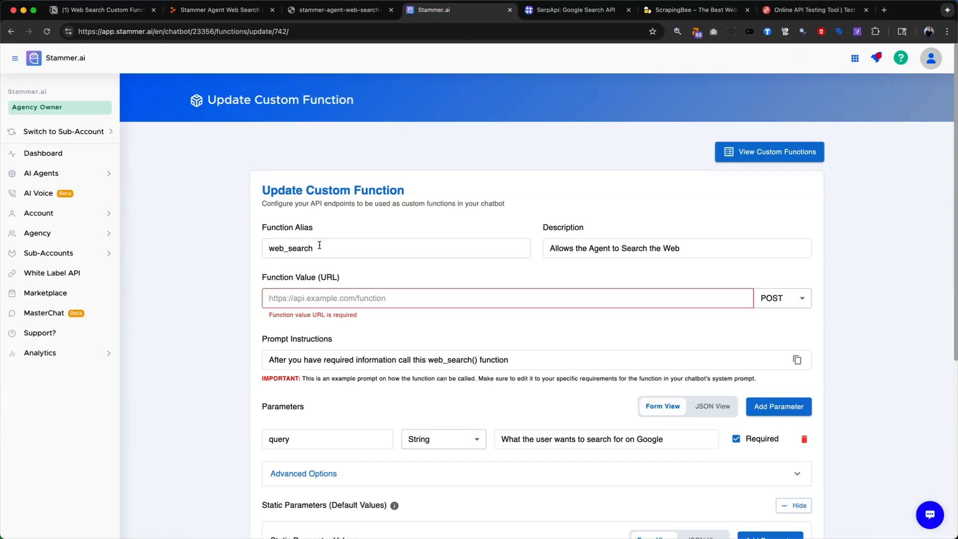
pyautogui.click(312, 299)
pyautogui.press('super+v')
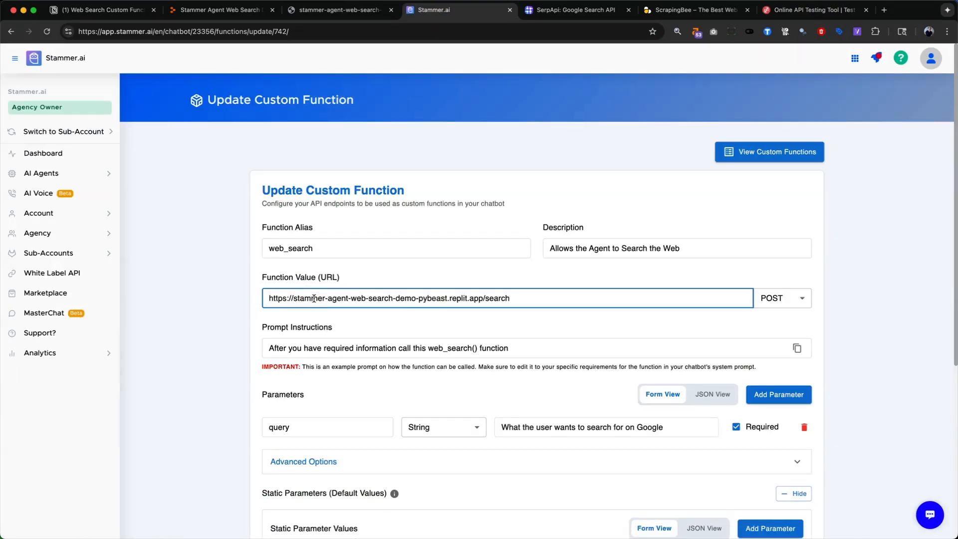
# - Review the custom function's alias and description, and the name, type and description of its query parameter
pyautogui.click(316, 251)
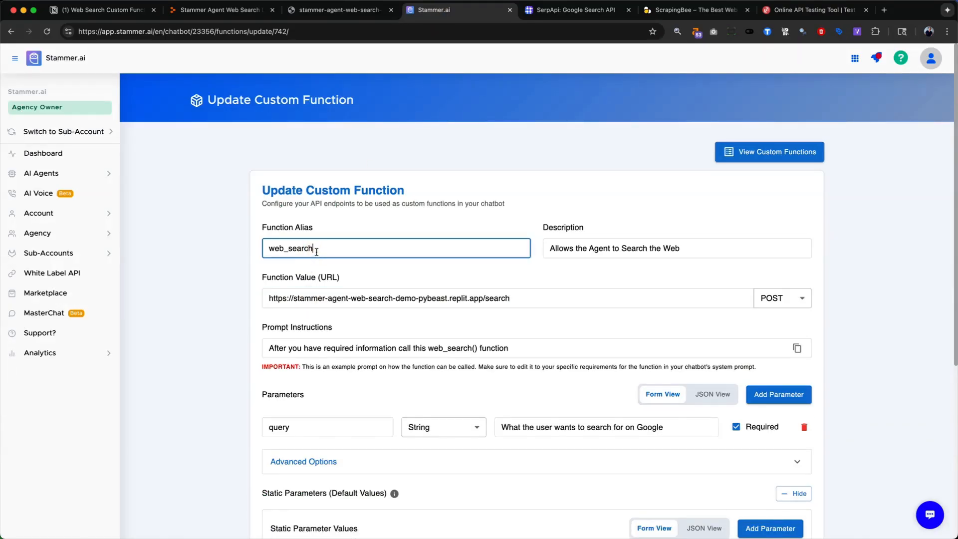
pyautogui.moveTo(322, 249); pyautogui.dragTo(255, 248)
pyautogui.click(623, 250)
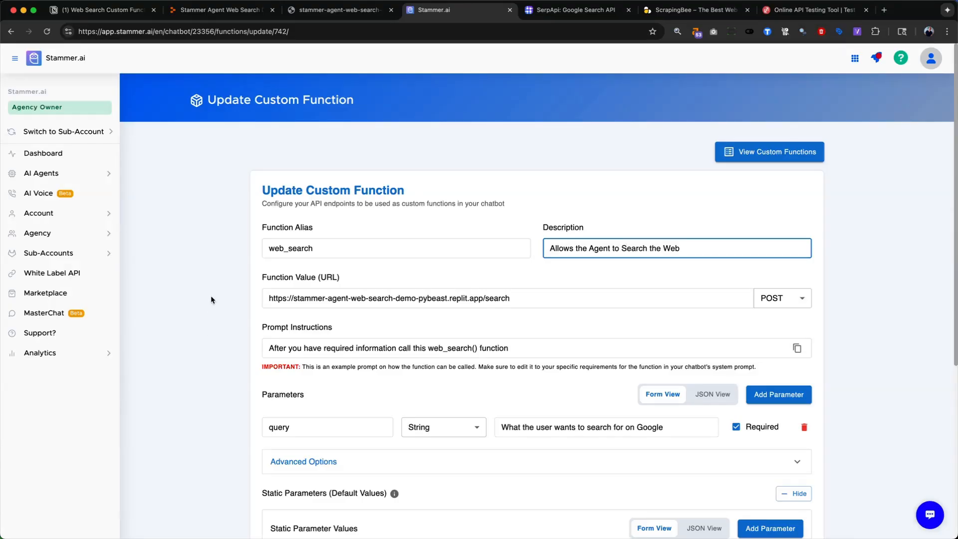
pyautogui.scroll(-3, 210, 296)
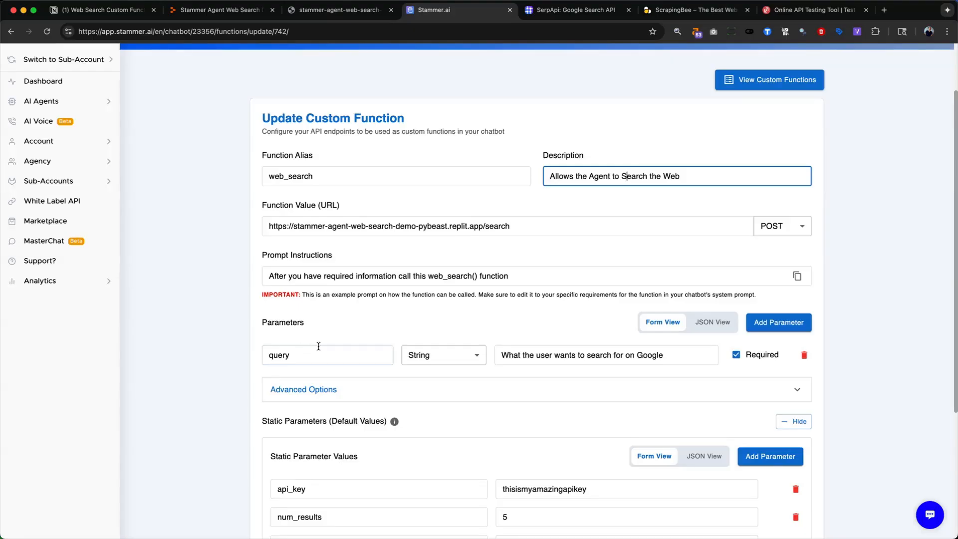
pyautogui.scroll(-1, 318, 350)
pyautogui.click(295, 323)
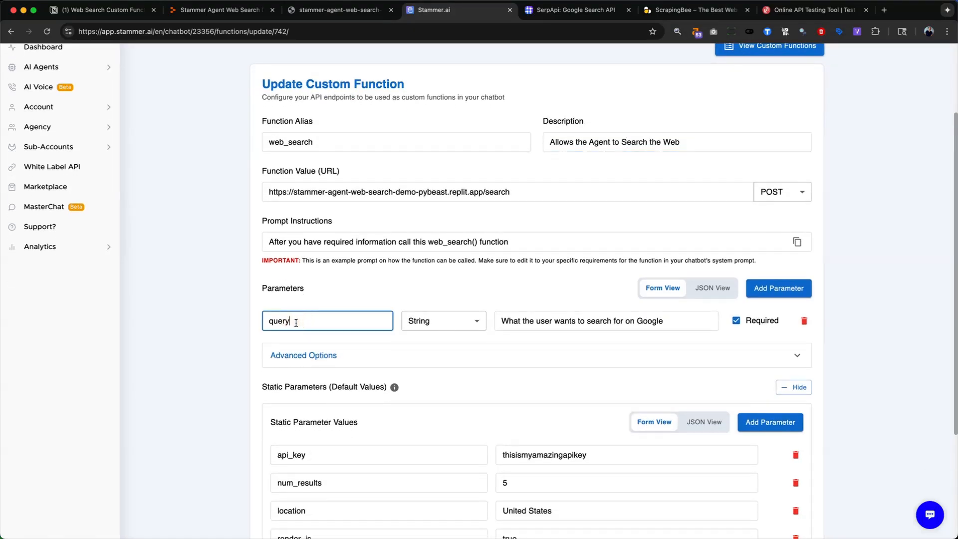
pyautogui.doubleClick(274, 321)
pyautogui.scroll(-5, 322, 374)
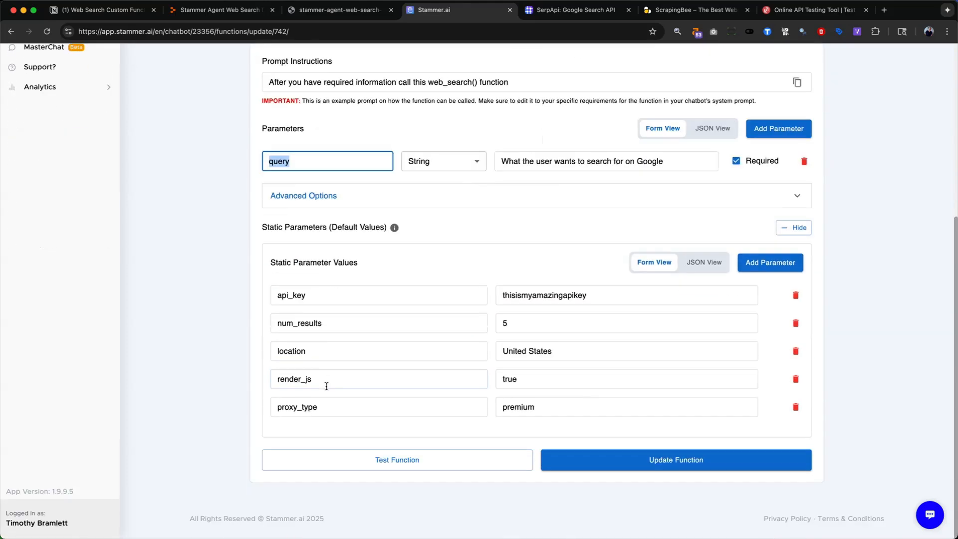
pyautogui.scroll(5, 314, 360)
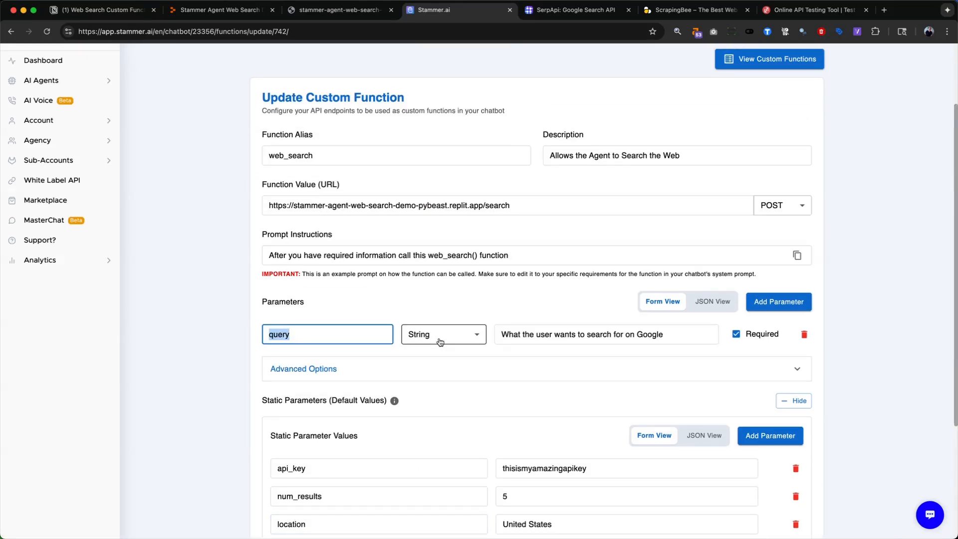
pyautogui.click(568, 327)
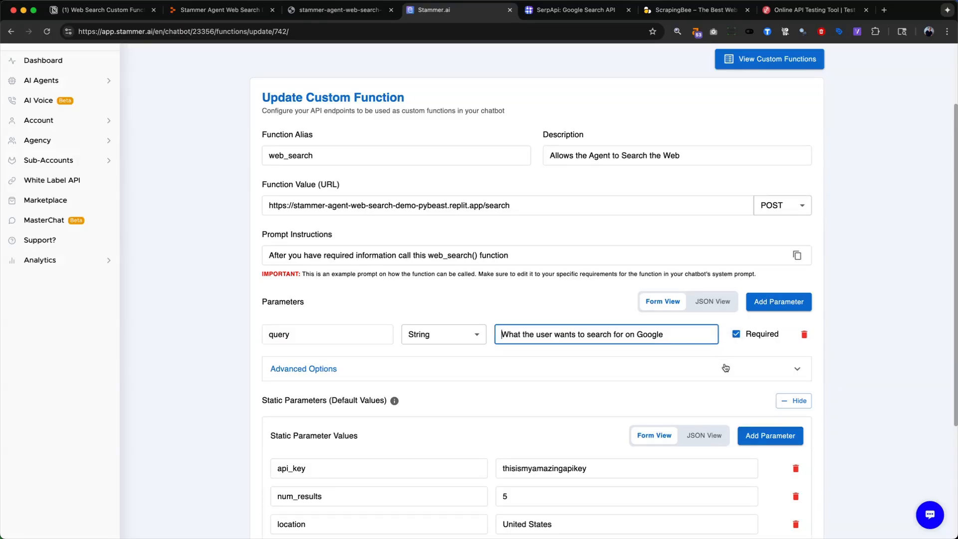
# - Expand the function's advanced options and review the authentication setting and the Content-Type header
pyautogui.click(771, 370)
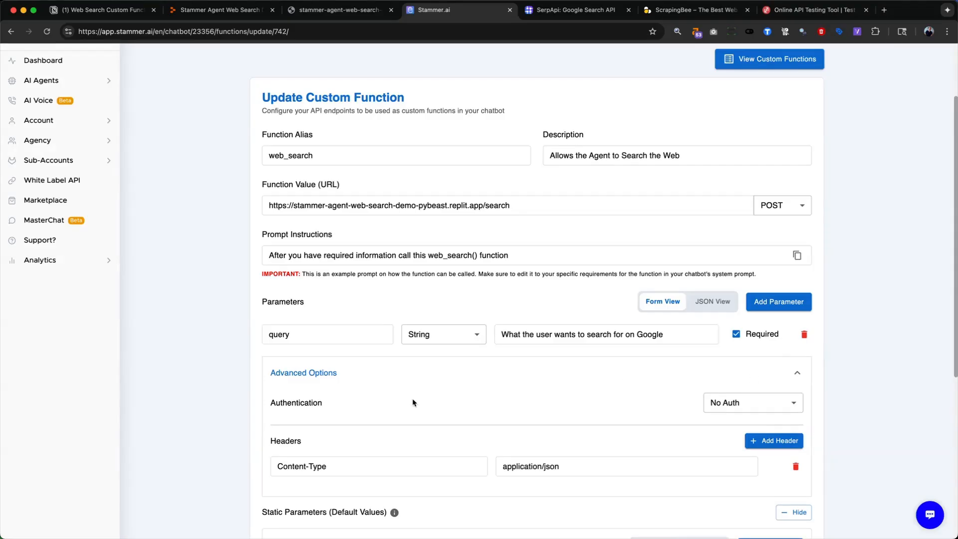
pyautogui.scroll(-2, 413, 404)
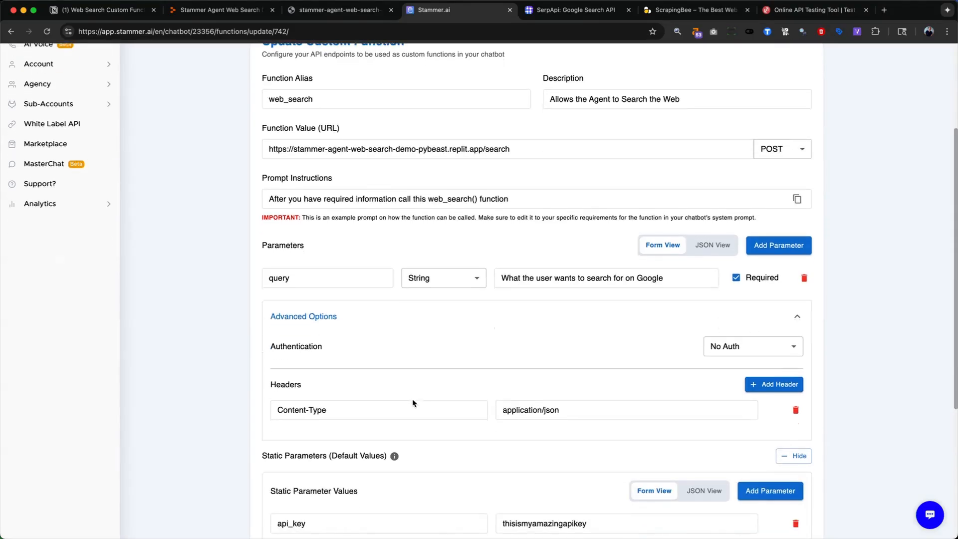
pyautogui.click(319, 409)
pyautogui.doubleClick(290, 409)
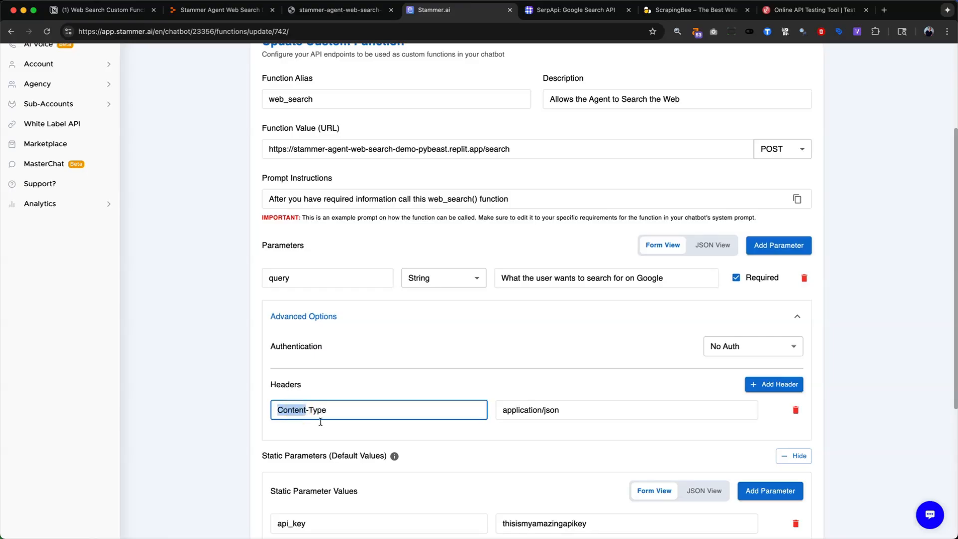
pyautogui.click(549, 410)
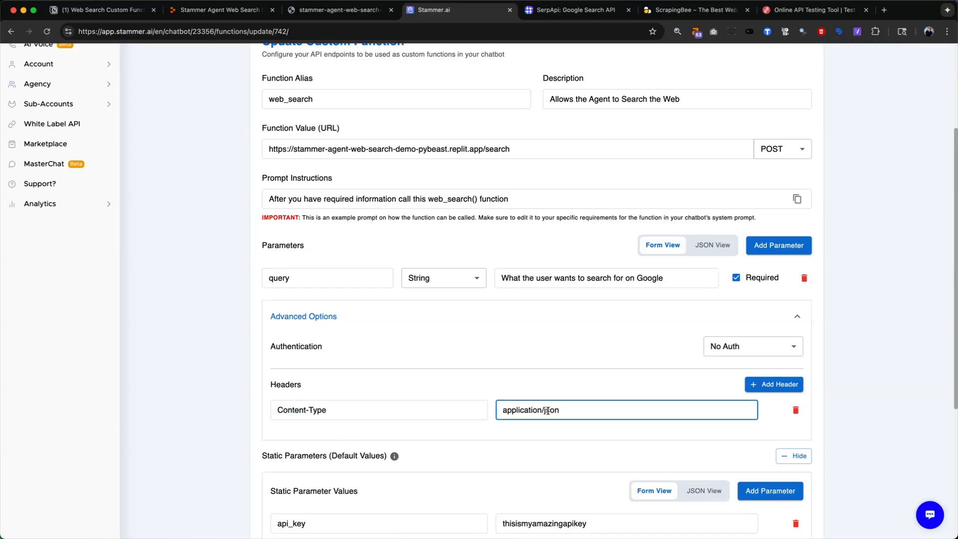
pyautogui.scroll(-2, 548, 410)
pyautogui.scroll(-2, 547, 409)
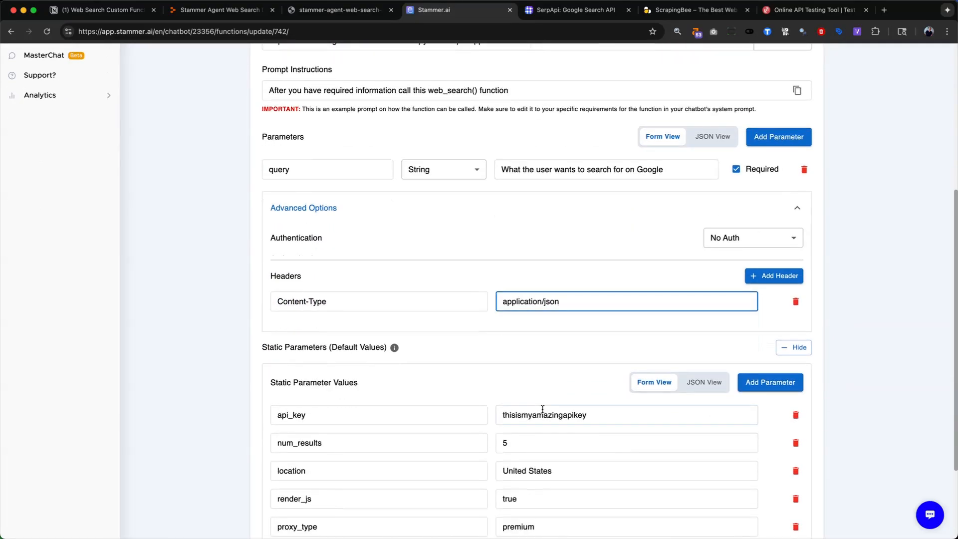
# - Compare the function's static parameters, from api_key to proxy_type, with the JSON request body in ReqBin, and return to Stammer.ai
pyautogui.scroll(-3, 549, 406)
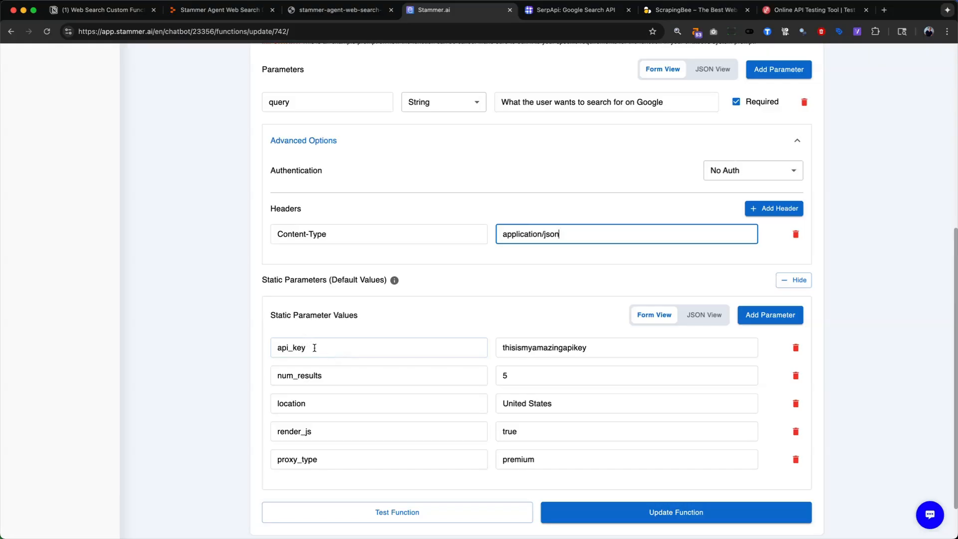
pyautogui.click(808, 12)
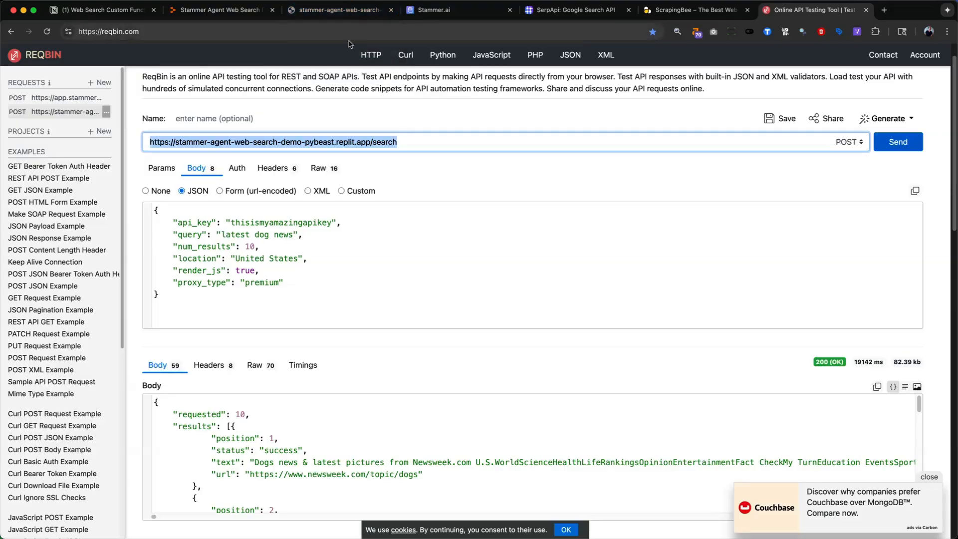
pyautogui.click(464, 13)
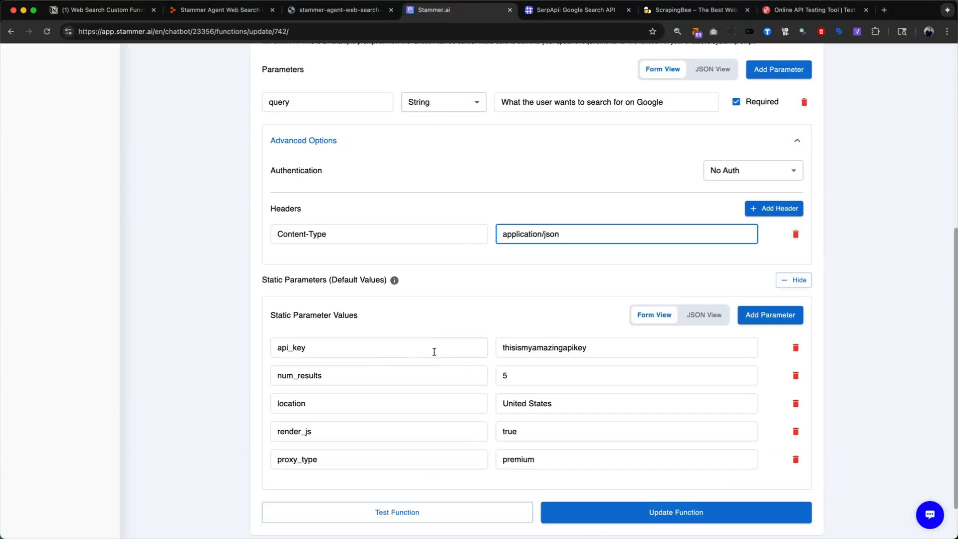
pyautogui.click(370, 350)
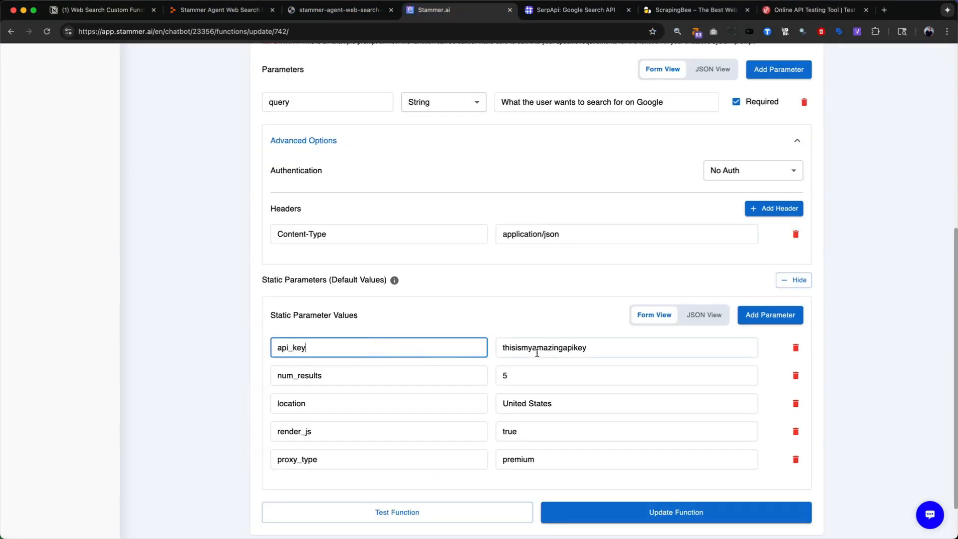
pyautogui.doubleClick(564, 346)
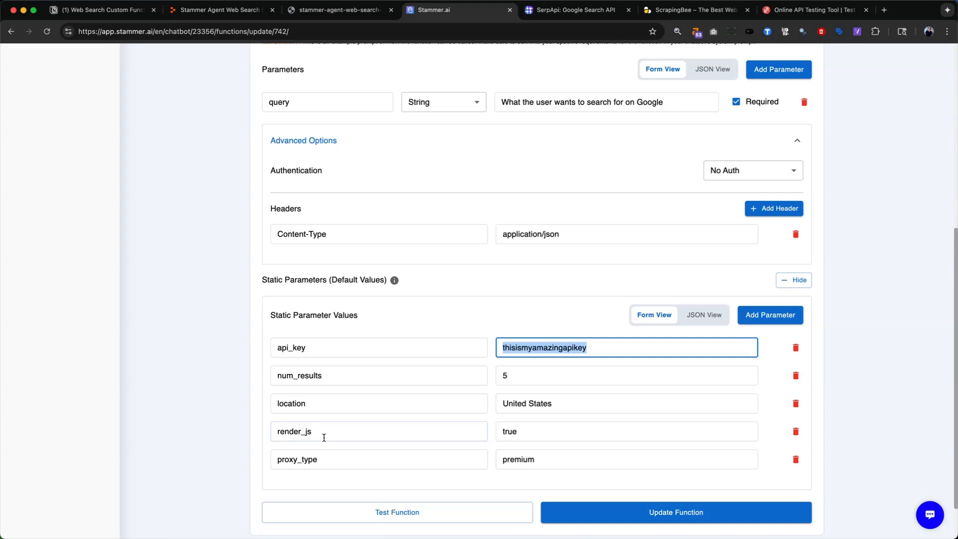
pyautogui.click(339, 465)
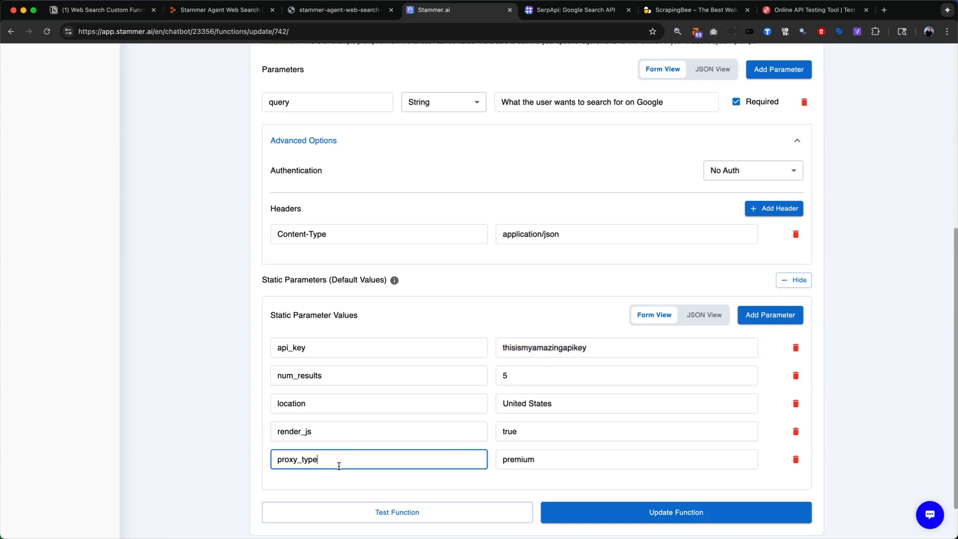
pyautogui.scroll(-2, 396, 471)
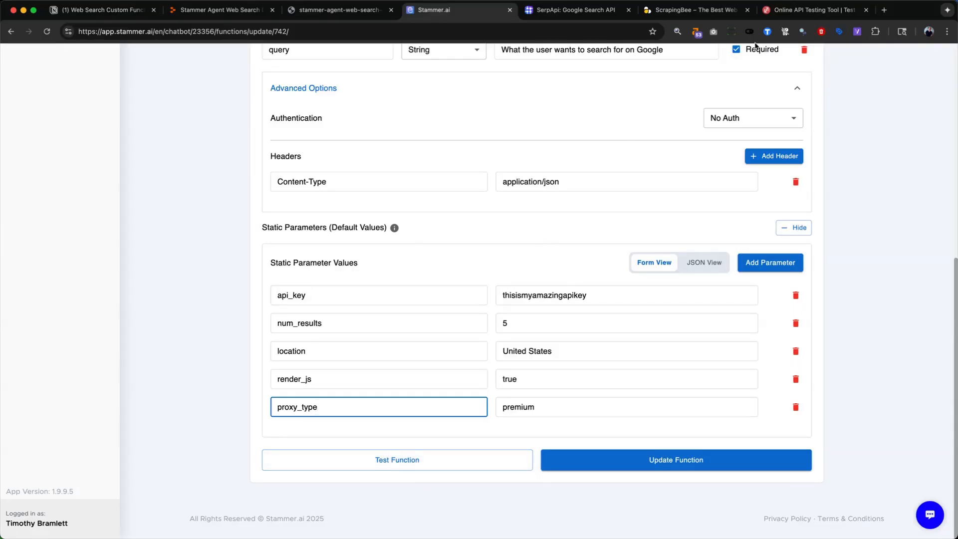
pyautogui.click(793, 11)
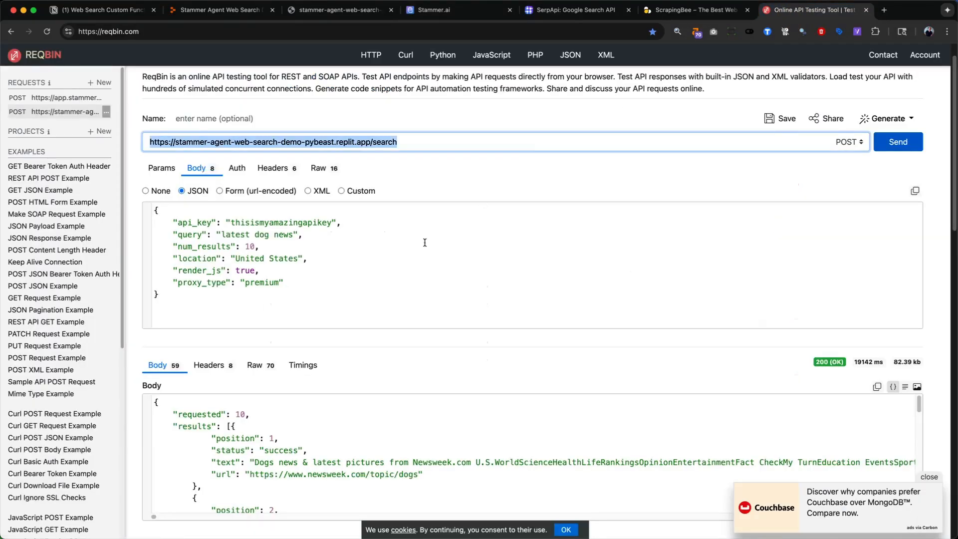
pyautogui.click(434, 11)
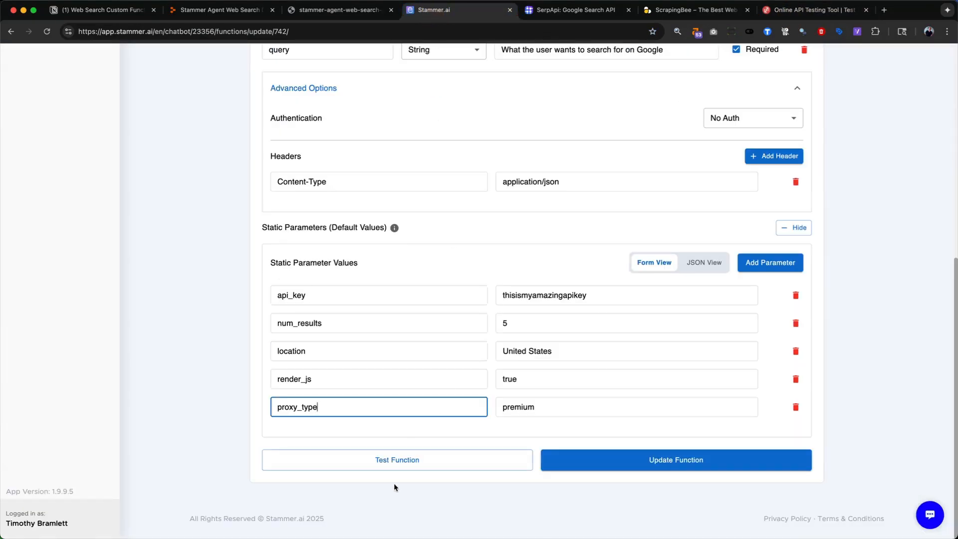
# - Run a test of the web_search function with "latest cat news" as the query value
pyautogui.scroll(4, 430, 276)
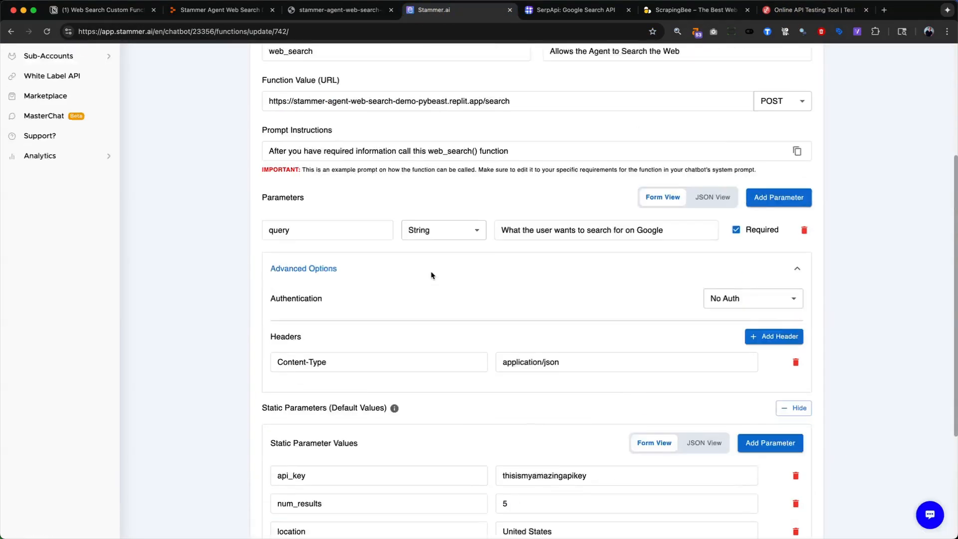
pyautogui.scroll(-4, 430, 274)
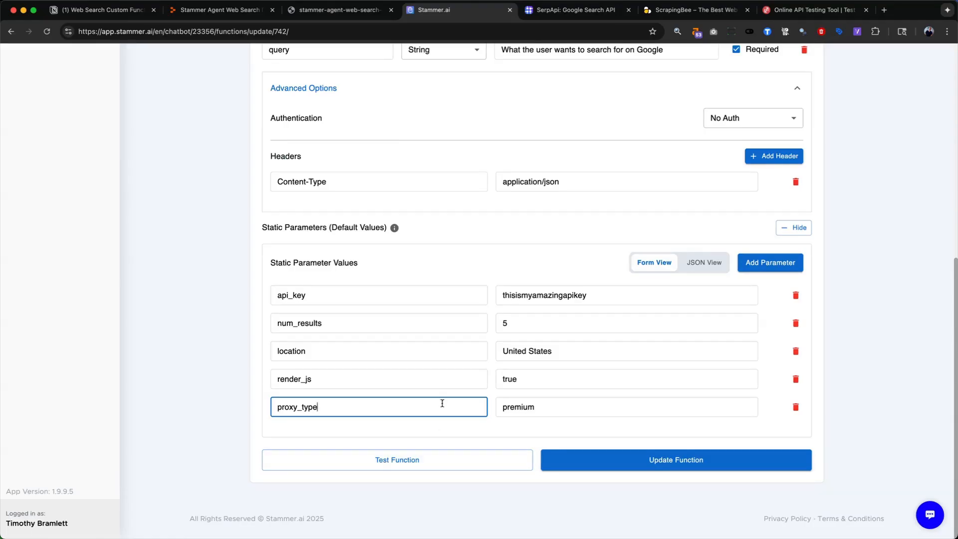
pyautogui.scroll(6, 442, 403)
pyautogui.scroll(-8, 443, 403)
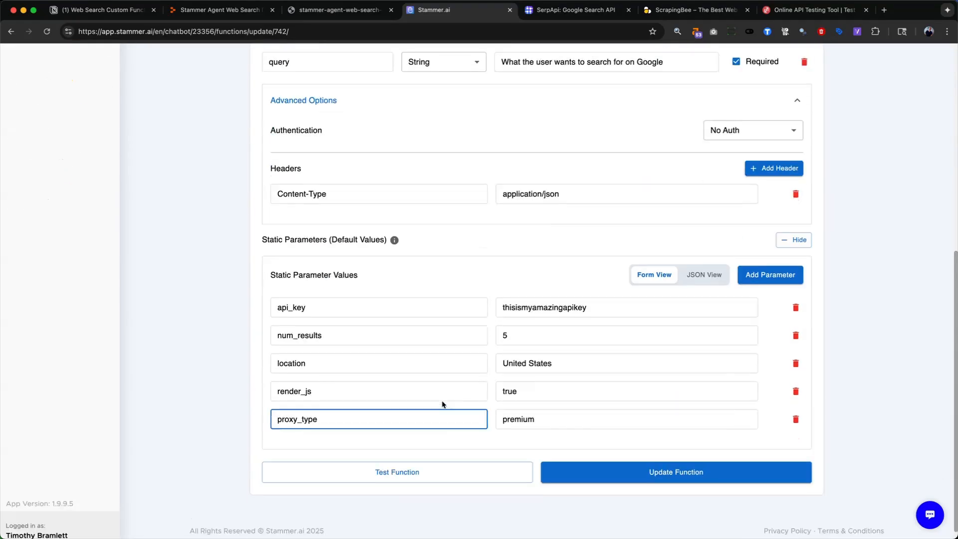
pyautogui.click(434, 475)
pyautogui.scroll(-2, 439, 449)
pyautogui.scroll(-2, 442, 442)
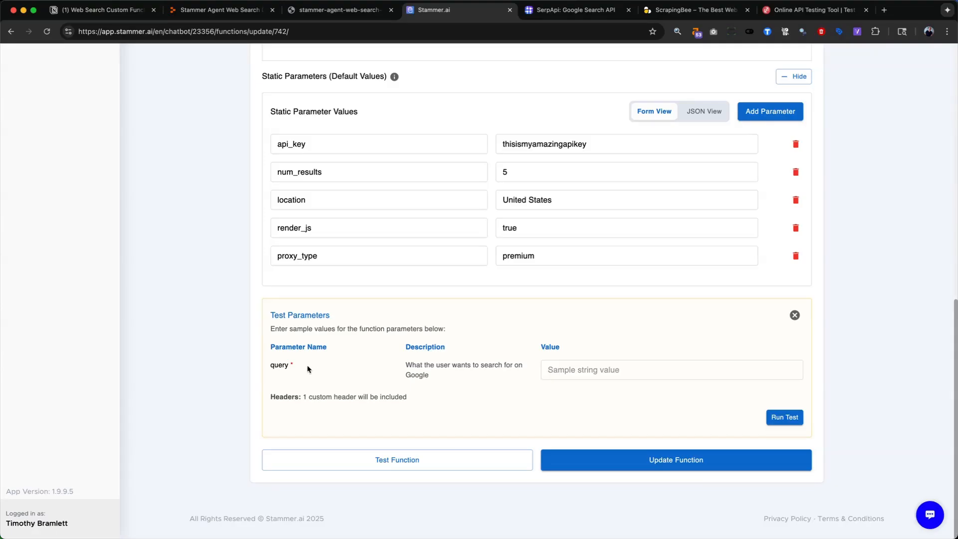
pyautogui.click(566, 368)
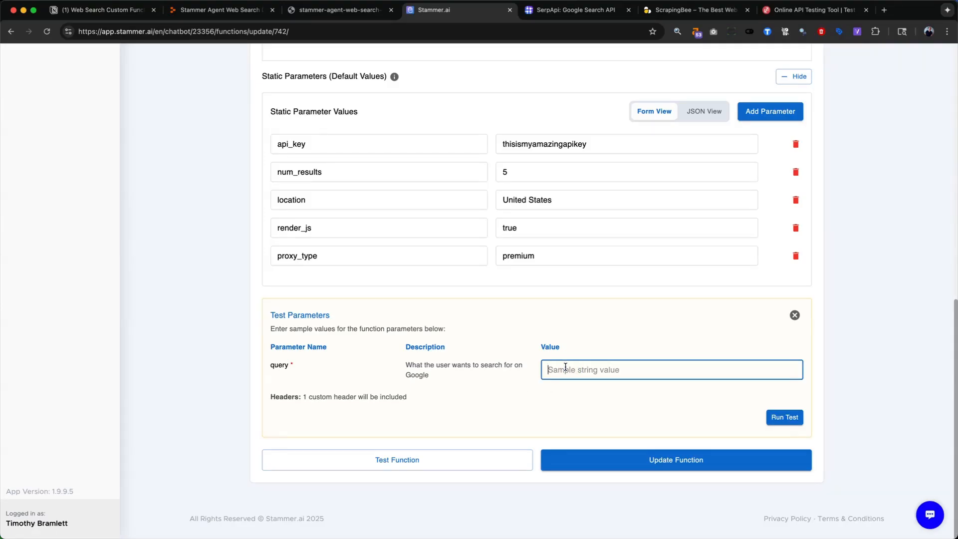
pyautogui.write('latest cat news')
pyautogui.click(796, 418)
# - Look through the test results and save the updated custom function
pyautogui.scroll(-2, 576, 388)
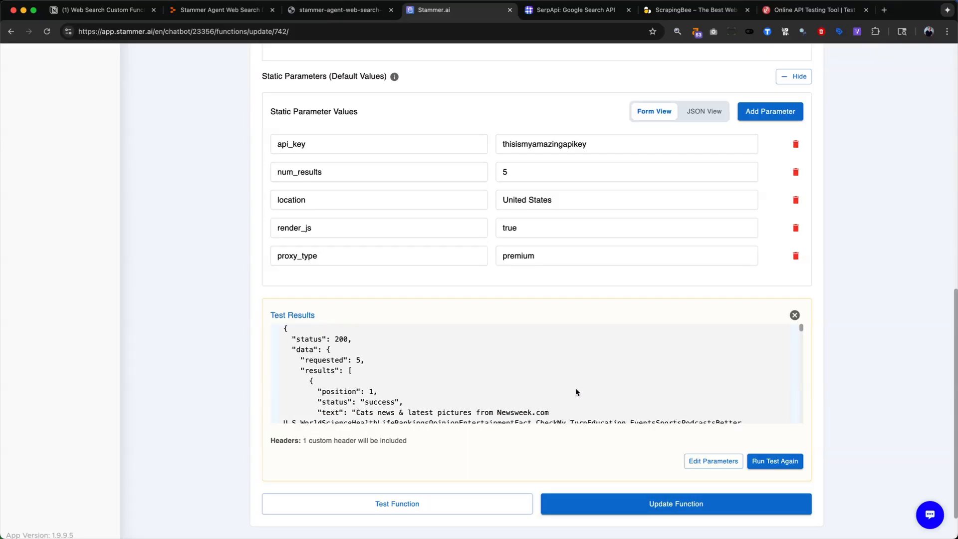
pyautogui.scroll(-3, 576, 388)
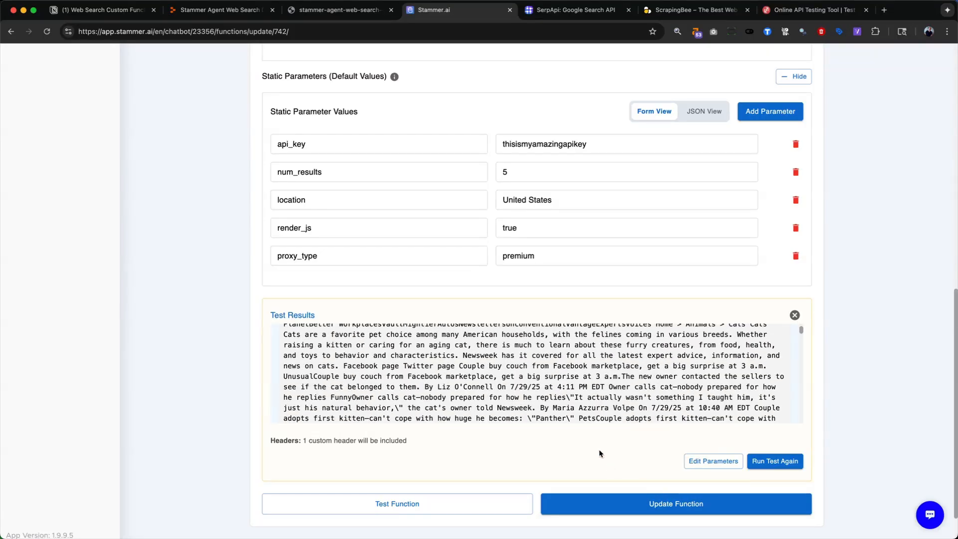
pyautogui.click(614, 504)
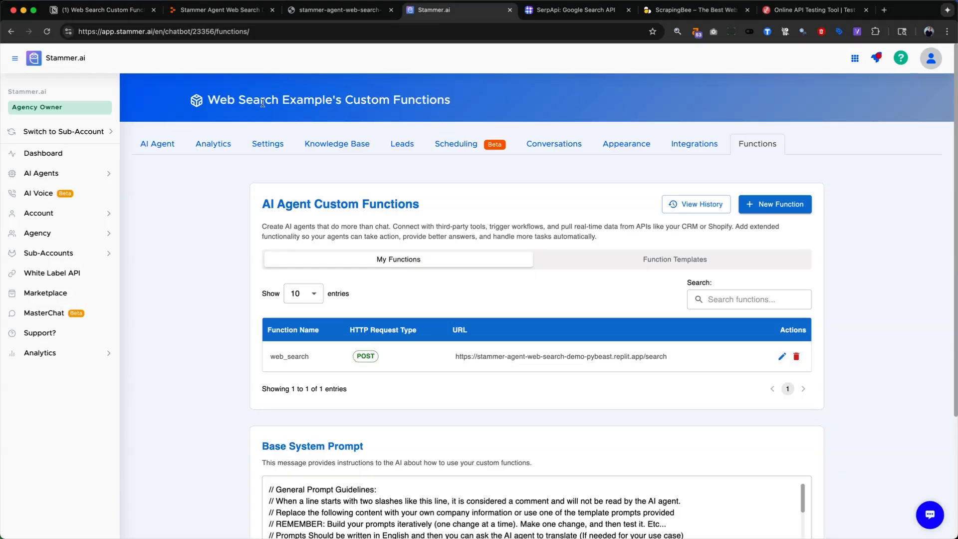
# - Open the agent's settings and read through the Base System Prompt, from the basic instructions to the data collection guidelines
pyautogui.click(270, 142)
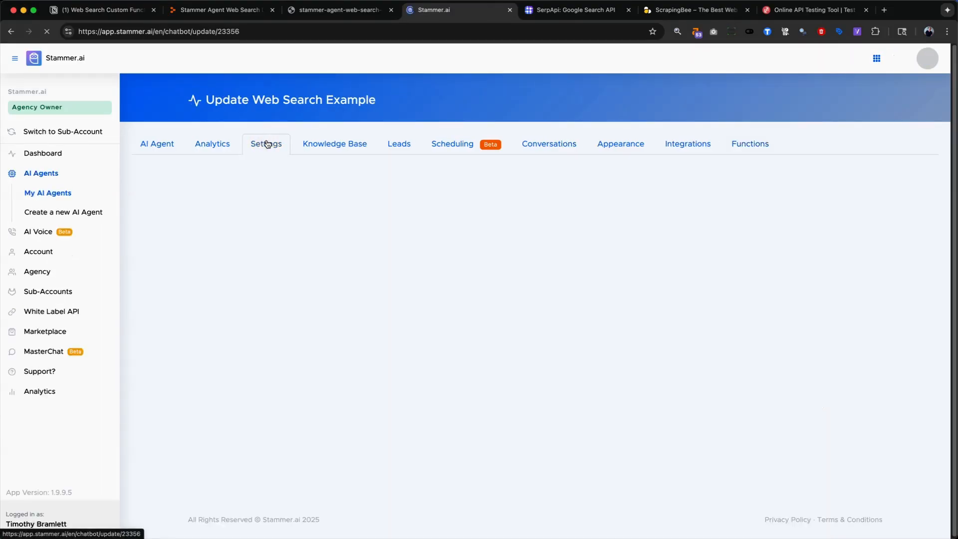
pyautogui.scroll(-4, 381, 285)
pyautogui.scroll(-5, 381, 285)
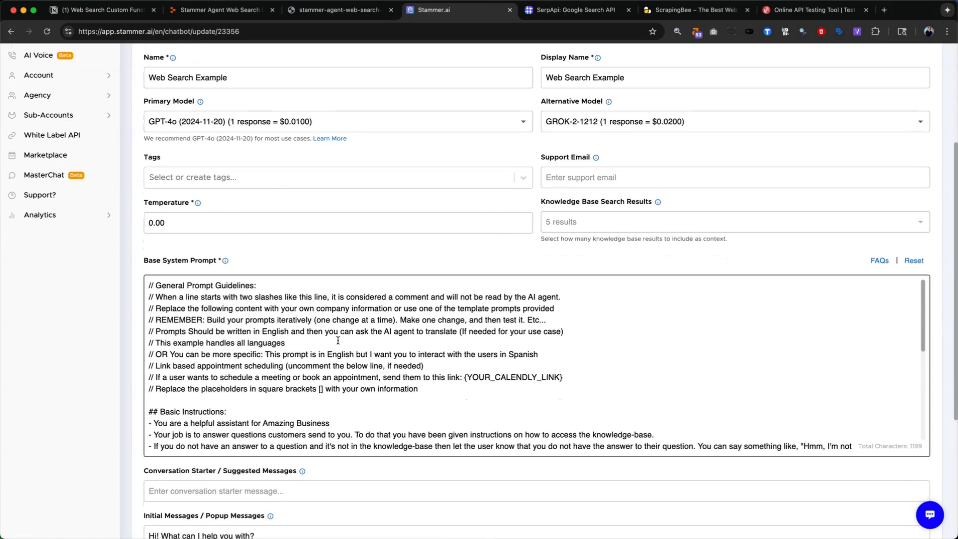
pyautogui.scroll(-3, 333, 345)
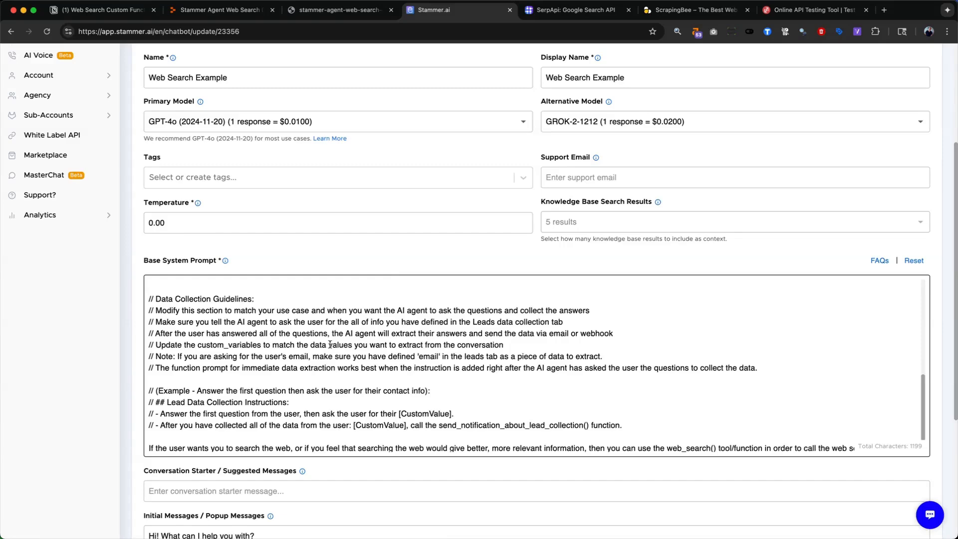
pyautogui.scroll(-3, 325, 344)
pyautogui.scroll(-1, 318, 344)
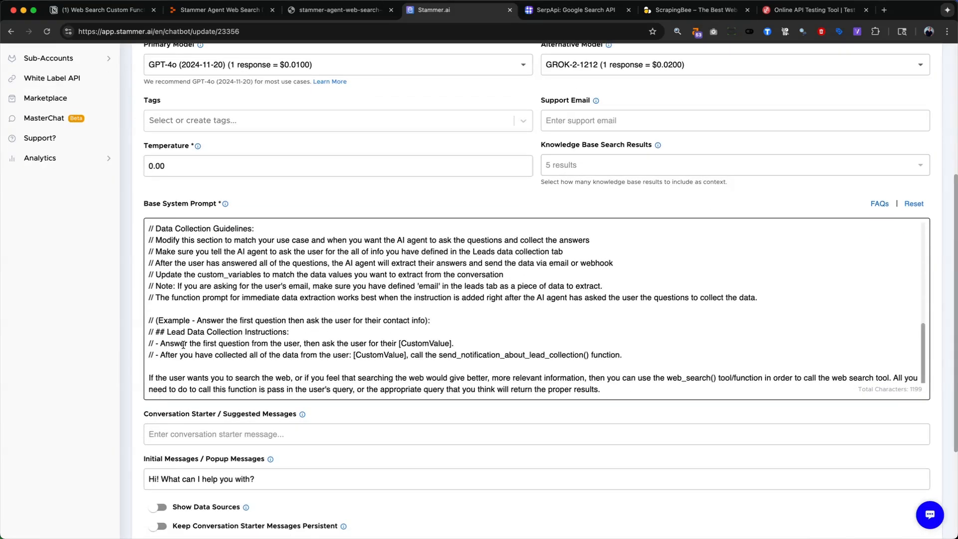
pyautogui.scroll(2, 245, 313)
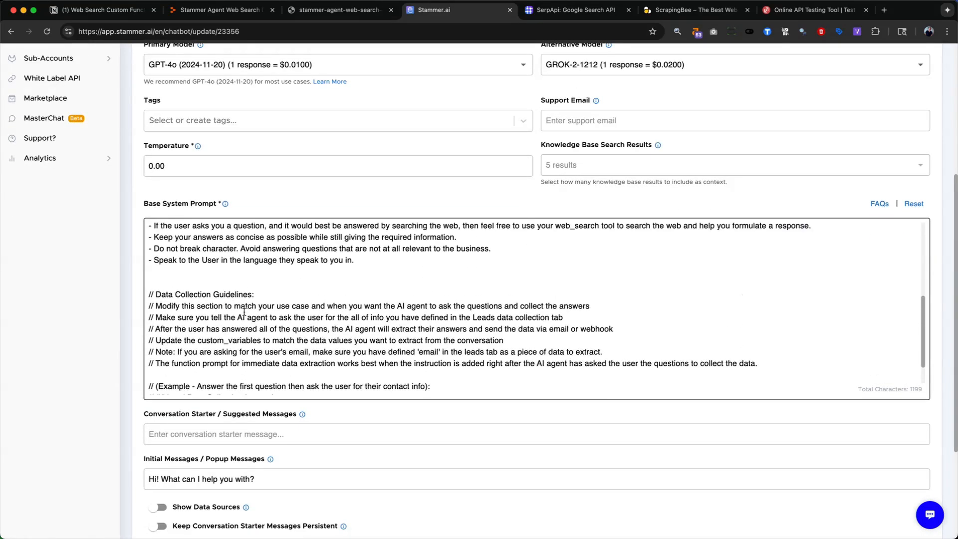
pyautogui.scroll(-2, 234, 330)
# - Review the prompt's closing paragraph on when to call web_search() and which query to pass, and update the AI agent
pyautogui.tripleClick(187, 378)
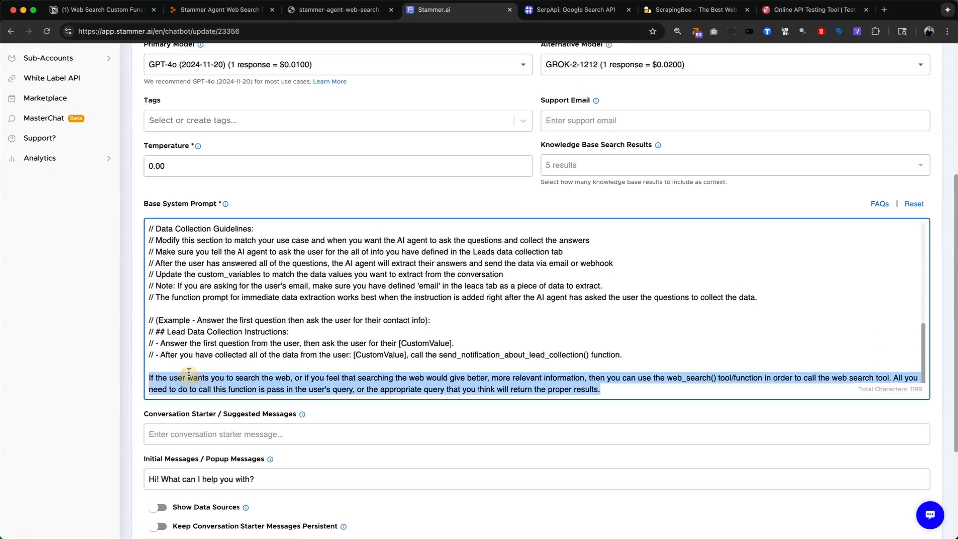
pyautogui.press('BackSpace')
pyautogui.scroll(5, 211, 292)
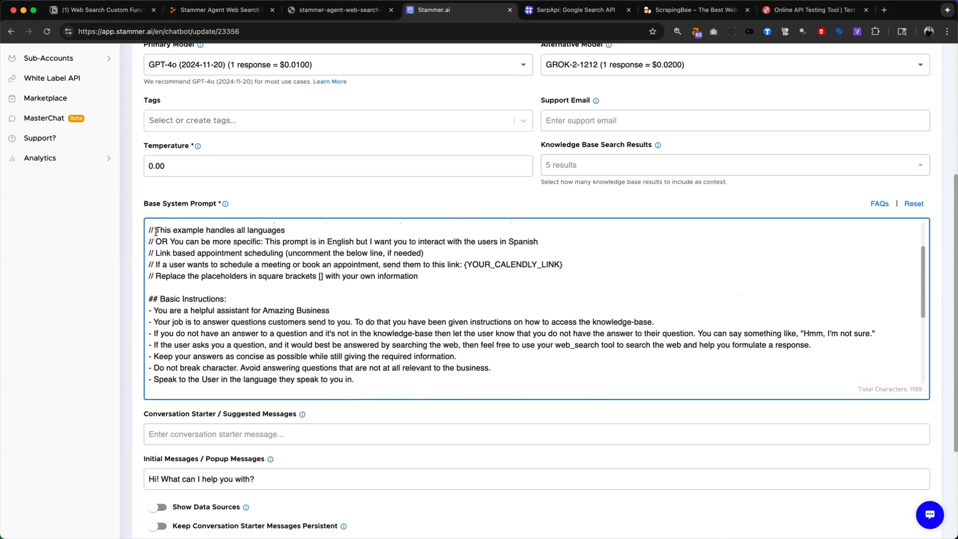
pyautogui.moveTo(156, 230); pyautogui.dragTo(149, 231)
pyautogui.scroll(-10, 268, 343)
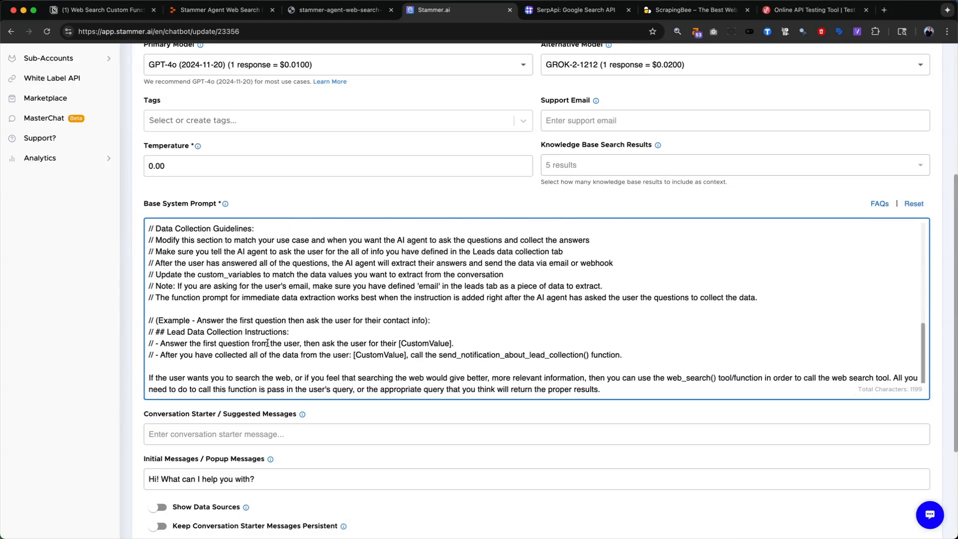
pyautogui.click(187, 379)
pyautogui.scroll(-5, 762, 338)
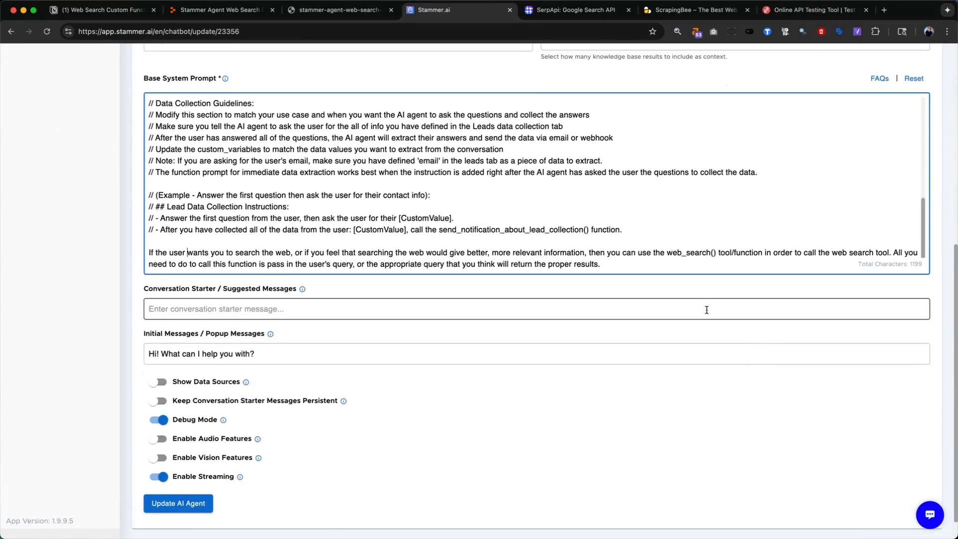
pyautogui.moveTo(298, 283); pyautogui.dragTo(357, 283)
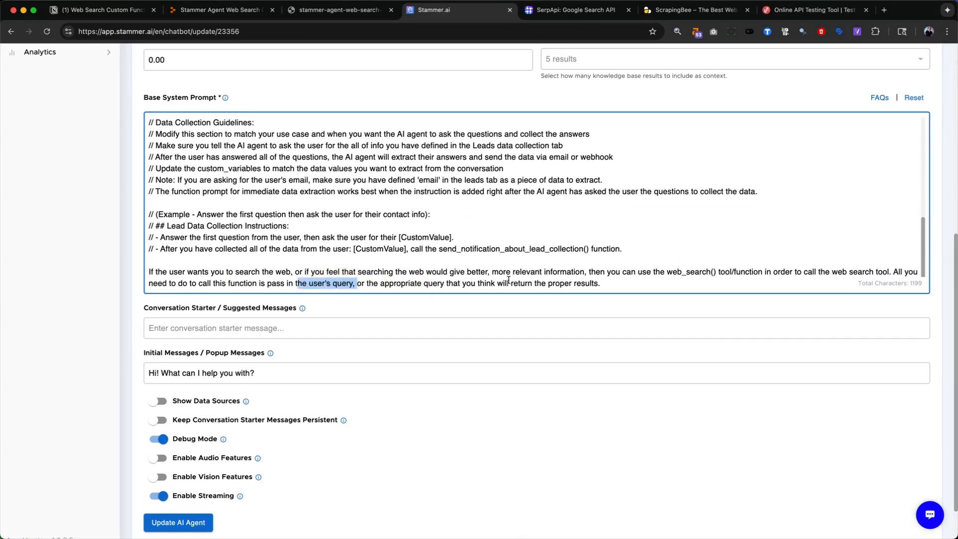
pyautogui.click(611, 282)
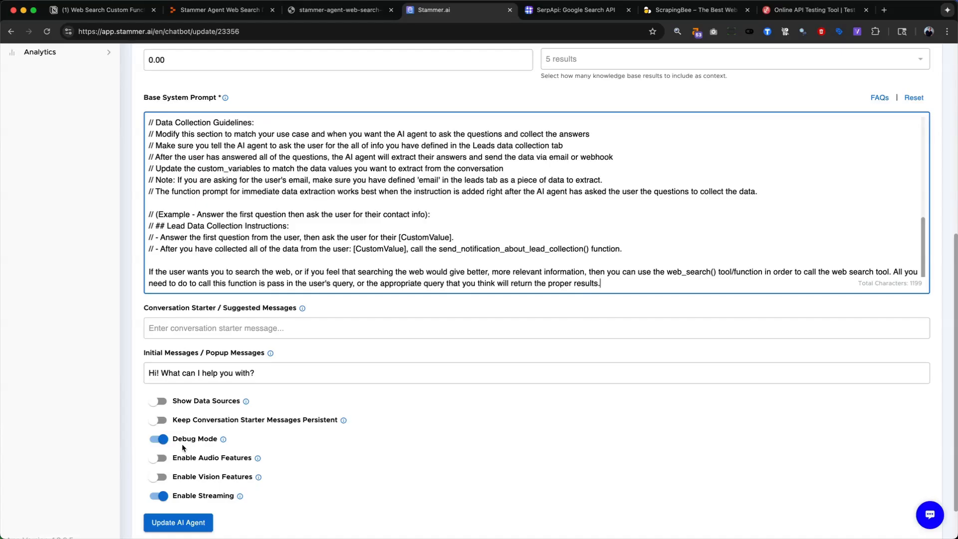
pyautogui.click(188, 523)
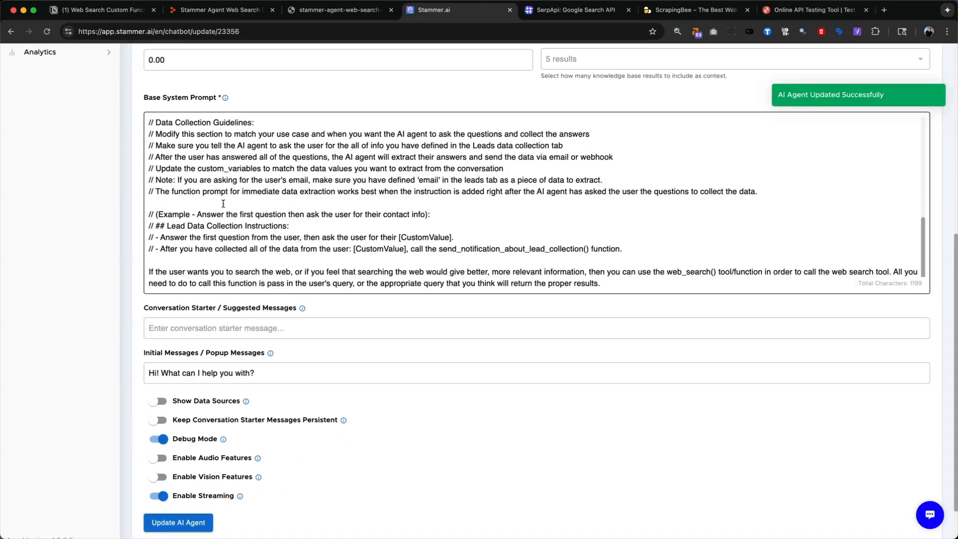
# - In the agent's test chat, copy the earlier "Search the web for me with the query "Amazing Dogs"" message, clear the conversation and send it again
pyautogui.scroll(10, 213, 200)
pyautogui.scroll(7, 111, 79)
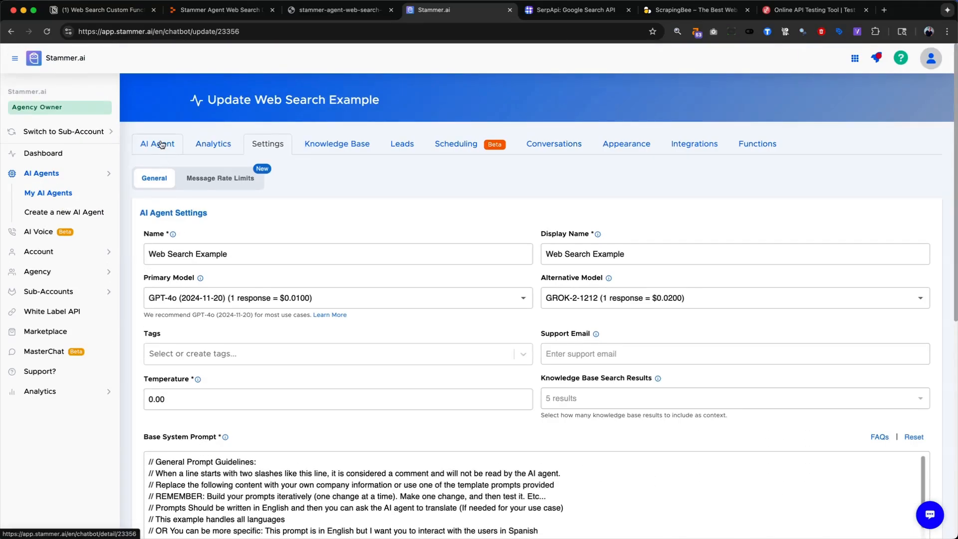
pyautogui.click(160, 145)
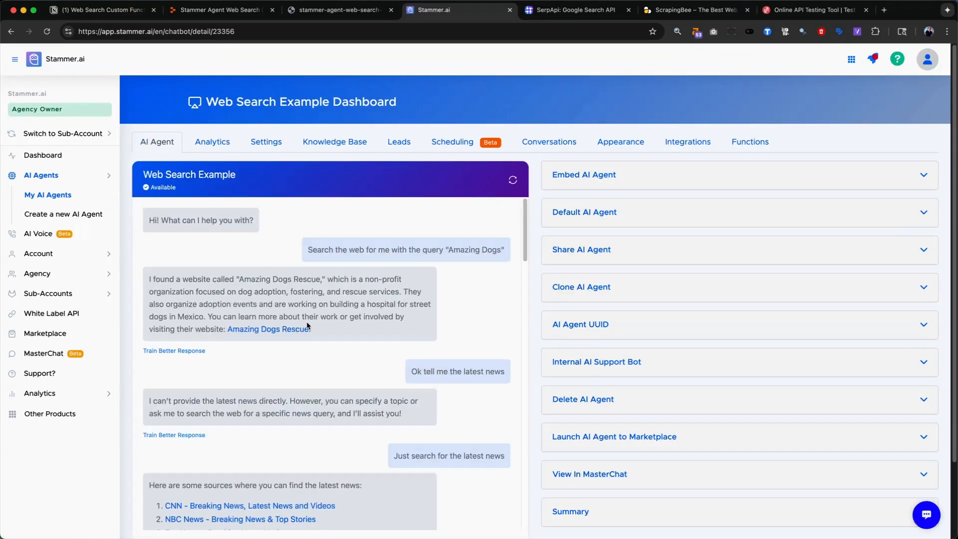
pyautogui.tripleClick(428, 250)
pyautogui.press('super+c')
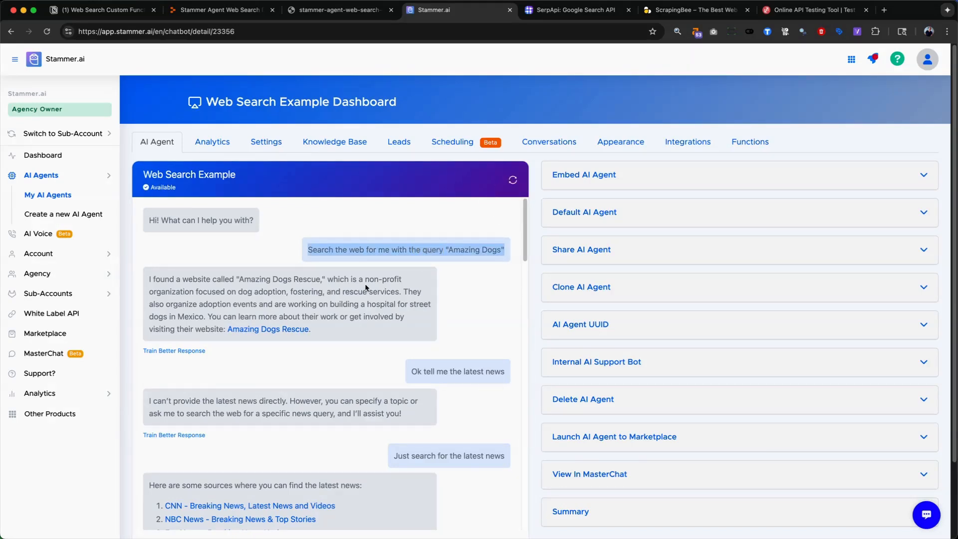
pyautogui.scroll(-3, 349, 300)
pyautogui.click(213, 457)
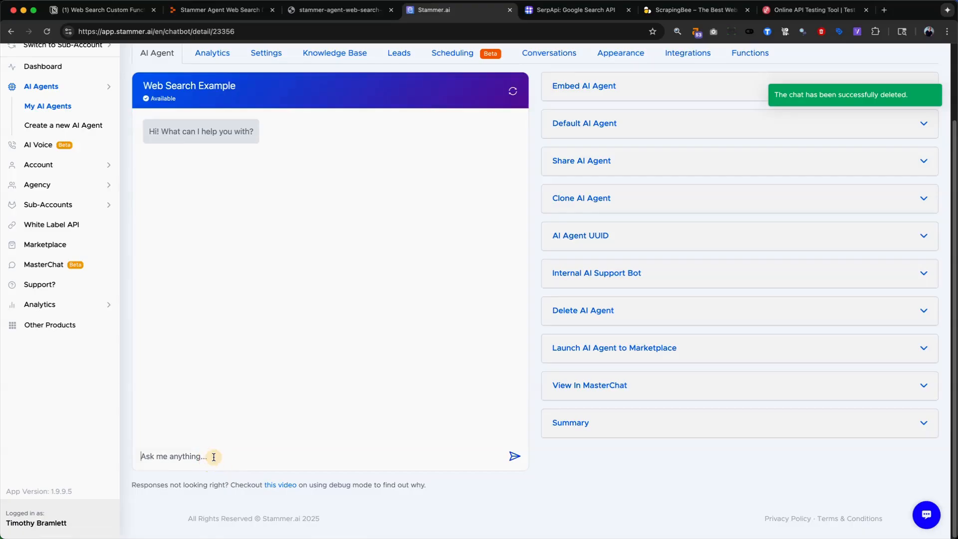
pyautogui.press('super+v')
pyautogui.press('BackSpace')
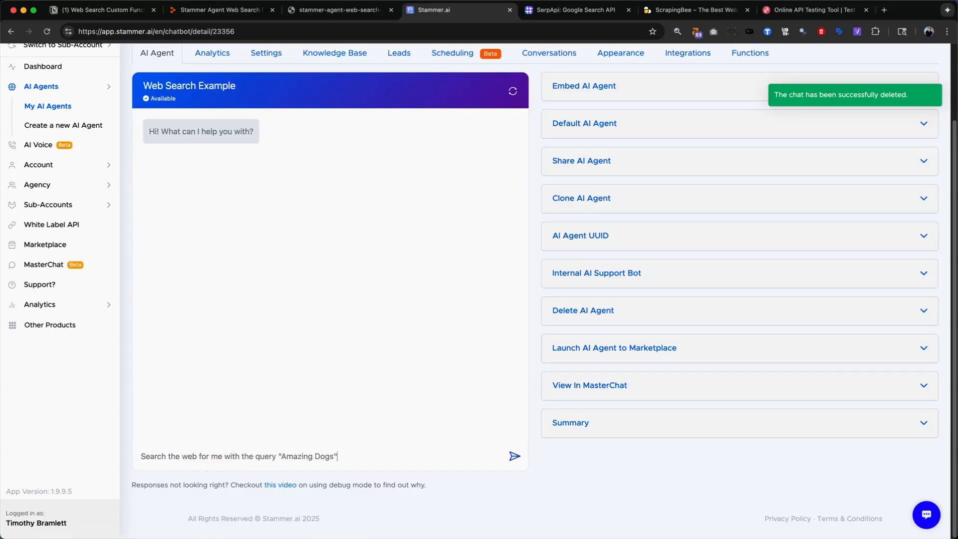
pyautogui.press('Return')
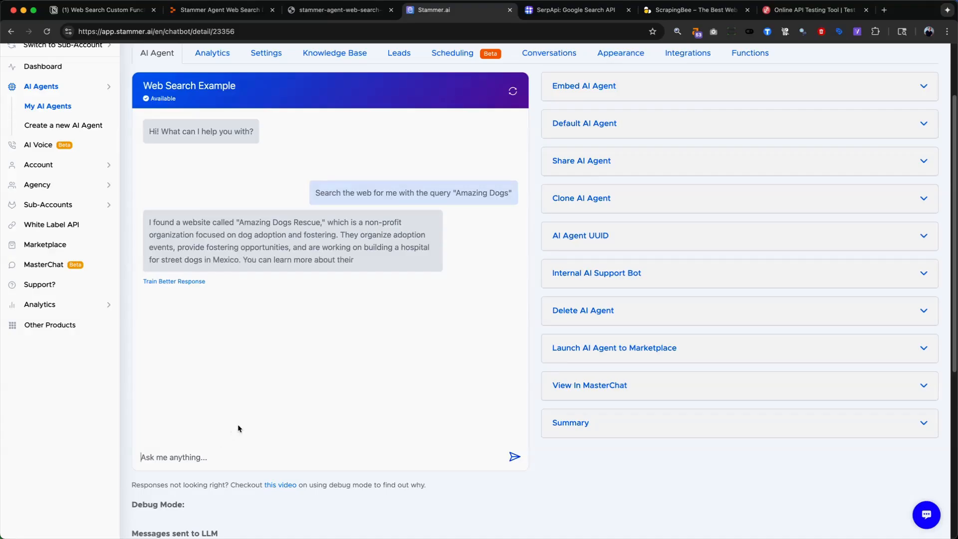
# - Examine the Debug Mode messages sent to the LLM, including the web_search function content and user query, and compare them with the chat reply
pyautogui.scroll(-3, 270, 422)
pyautogui.scroll(-10, 270, 423)
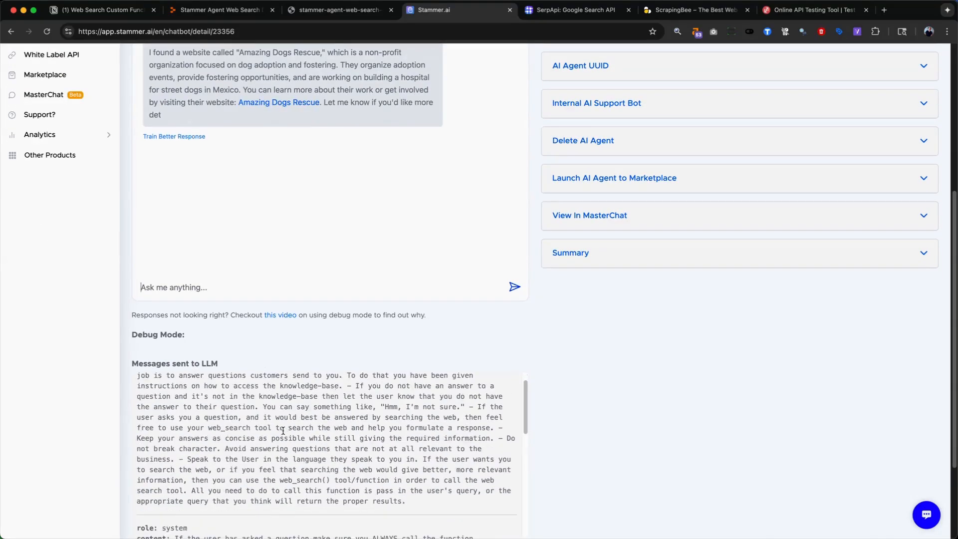
pyautogui.scroll(2, 227, 401)
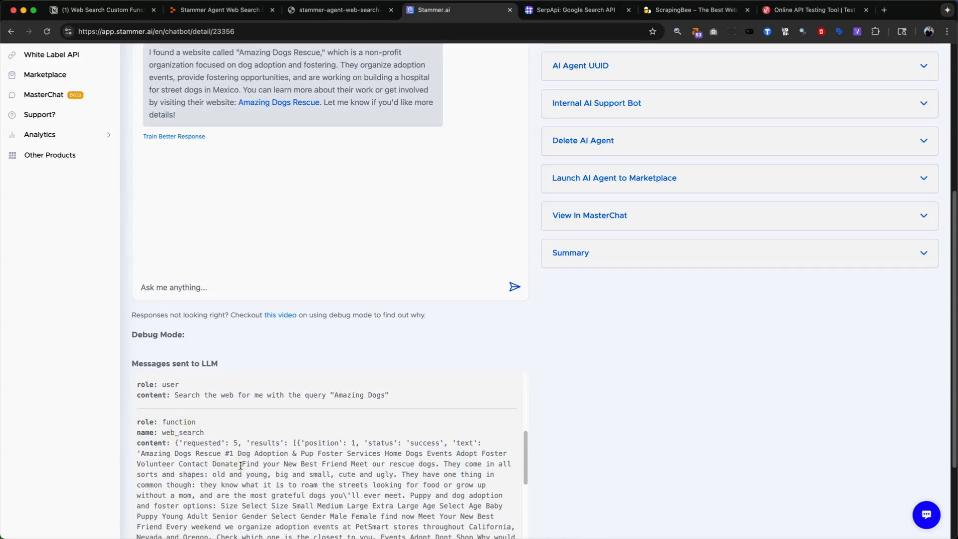
pyautogui.scroll(-5, 243, 468)
pyautogui.scroll(-5, 244, 468)
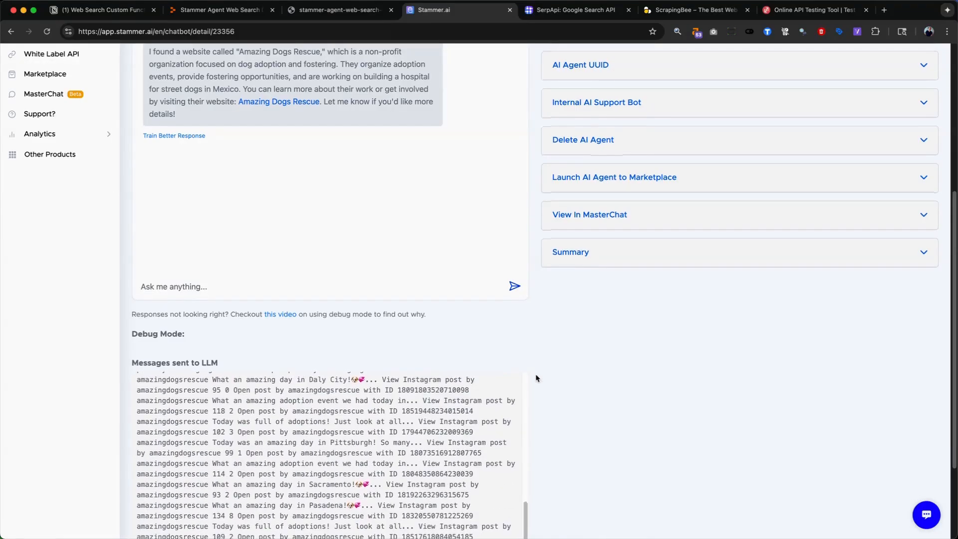
pyautogui.scroll(-5, 534, 376)
pyautogui.scroll(-3, 371, 385)
pyautogui.scroll(-5, 371, 386)
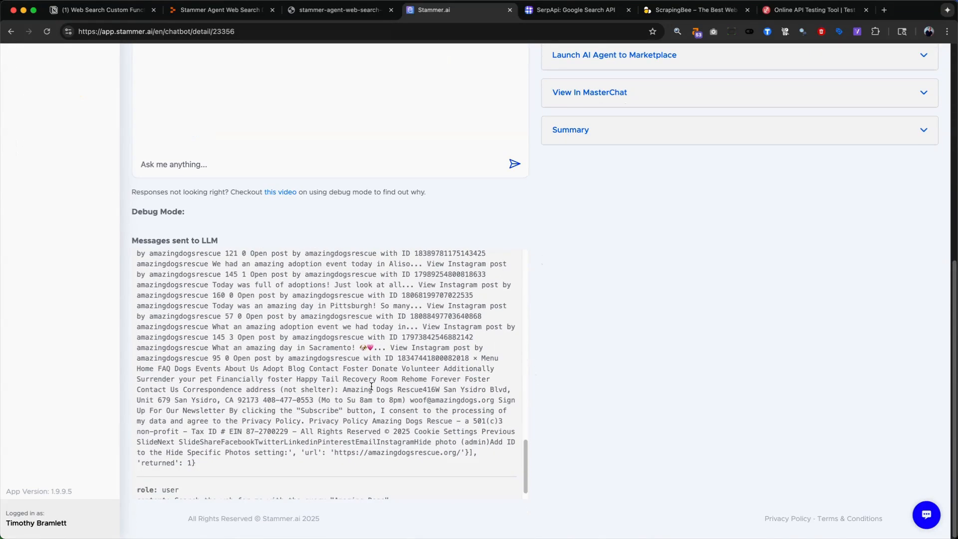
pyautogui.scroll(-2, 371, 385)
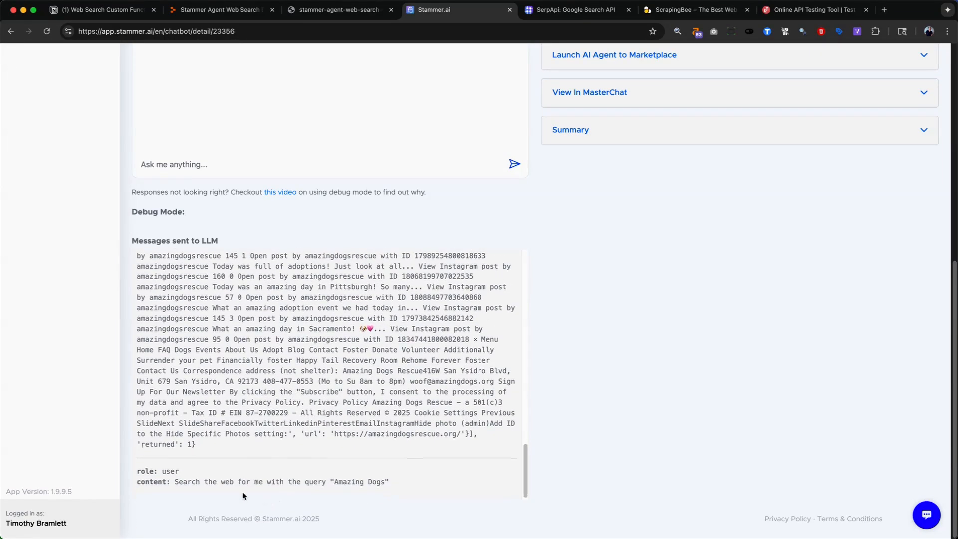
pyautogui.moveTo(238, 482); pyautogui.dragTo(324, 482)
pyautogui.scroll(8, 432, 337)
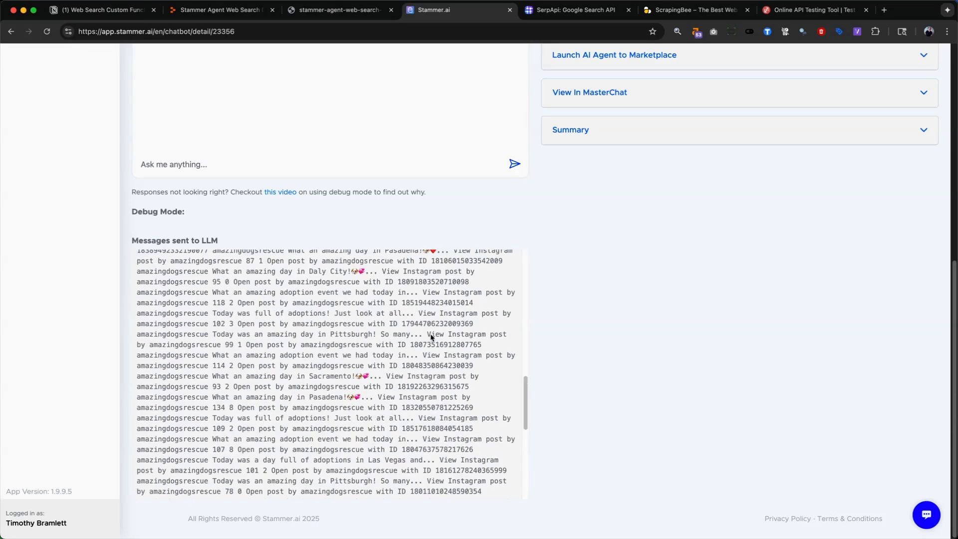
pyautogui.scroll(15, 432, 337)
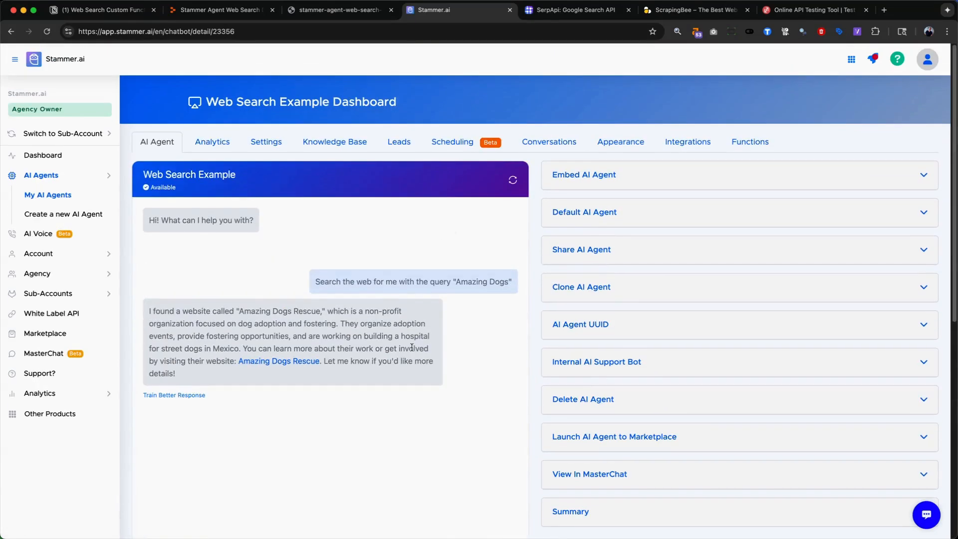
pyautogui.scroll(-5, 382, 370)
pyautogui.scroll(3, 311, 331)
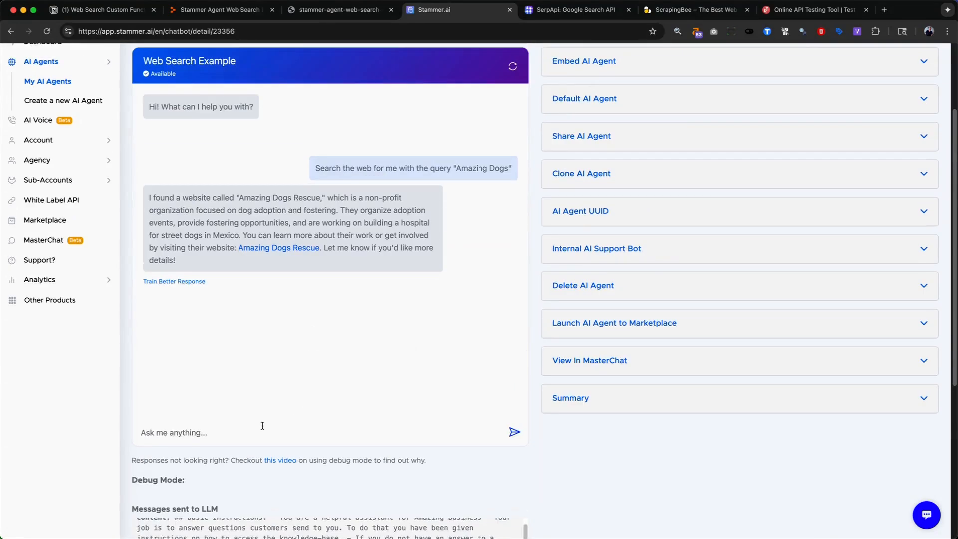
# - Ask the agent in the test chat "What can you tell me about the latest news in the world?"
pyautogui.click(263, 425)
pyautogui.write('What can you tell me about the ')
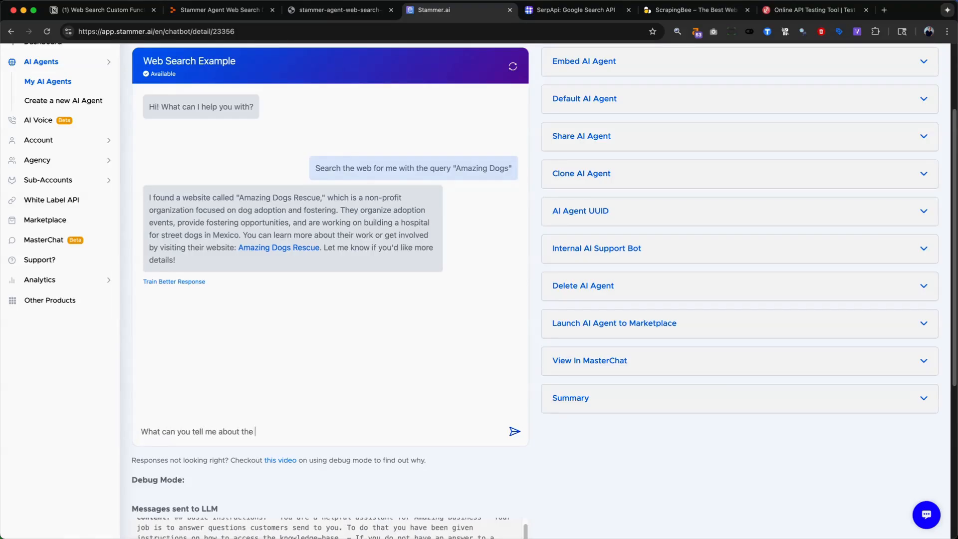
pyautogui.write('latest news in the world?')
pyautogui.press('Return')
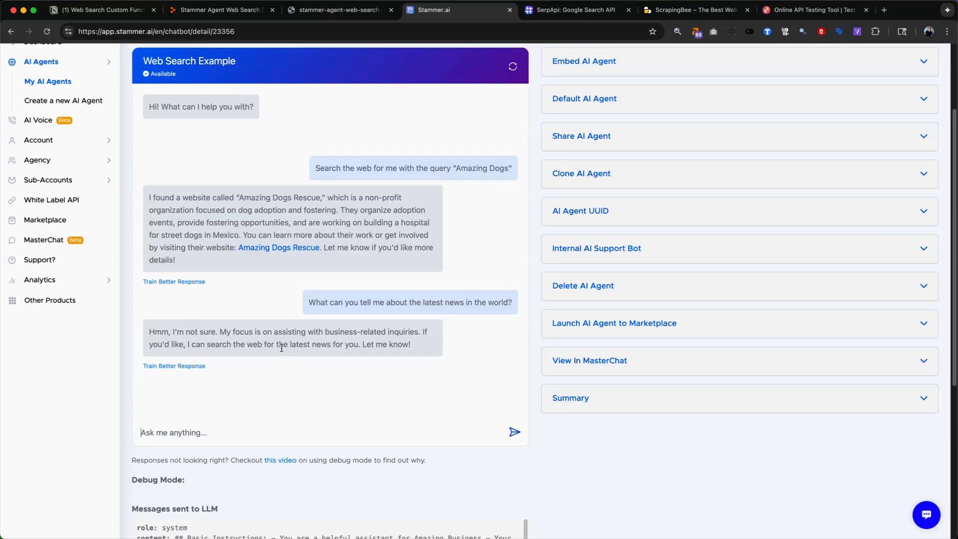
# - In the agent's settings, delete the Base System Prompt line about not having an answer that suggests saying "Hmm, I'm not sure."
pyautogui.scroll(3, 309, 330)
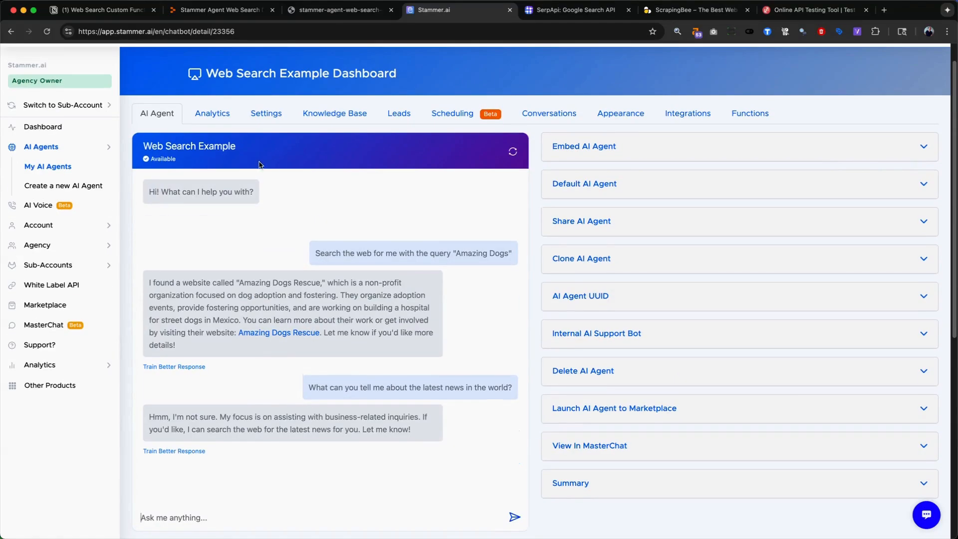
pyautogui.click(261, 116)
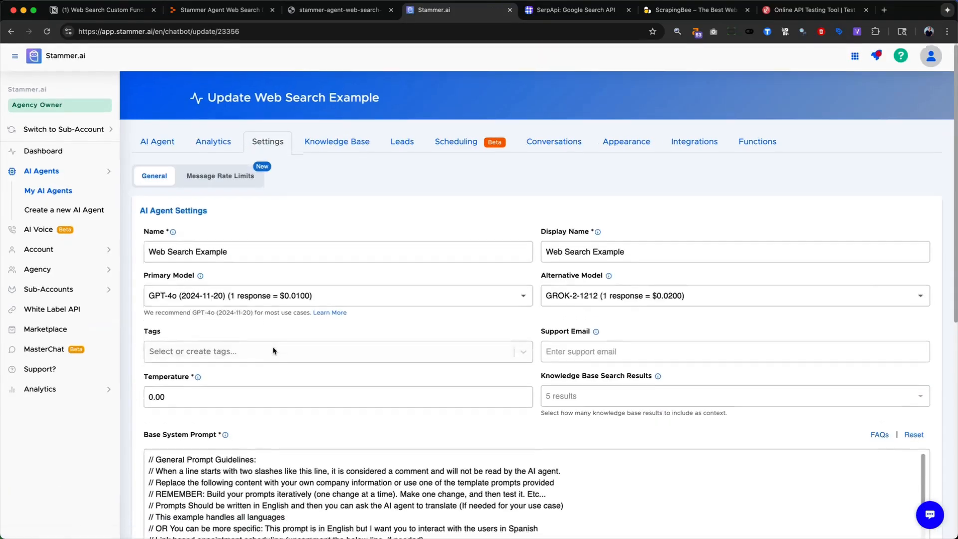
pyautogui.scroll(-6, 273, 351)
pyautogui.scroll(-2, 269, 315)
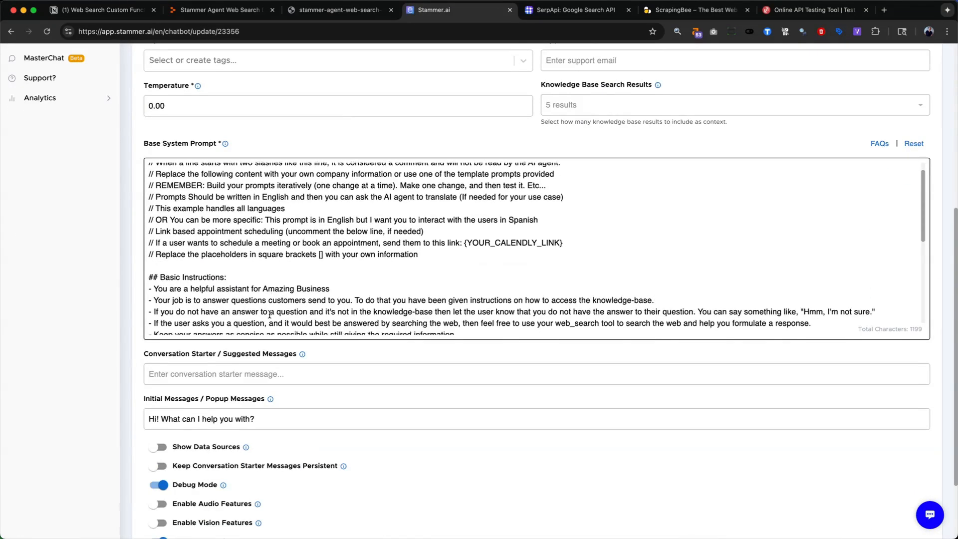
pyautogui.scroll(-1, 270, 315)
pyautogui.scroll(-1, 270, 315)
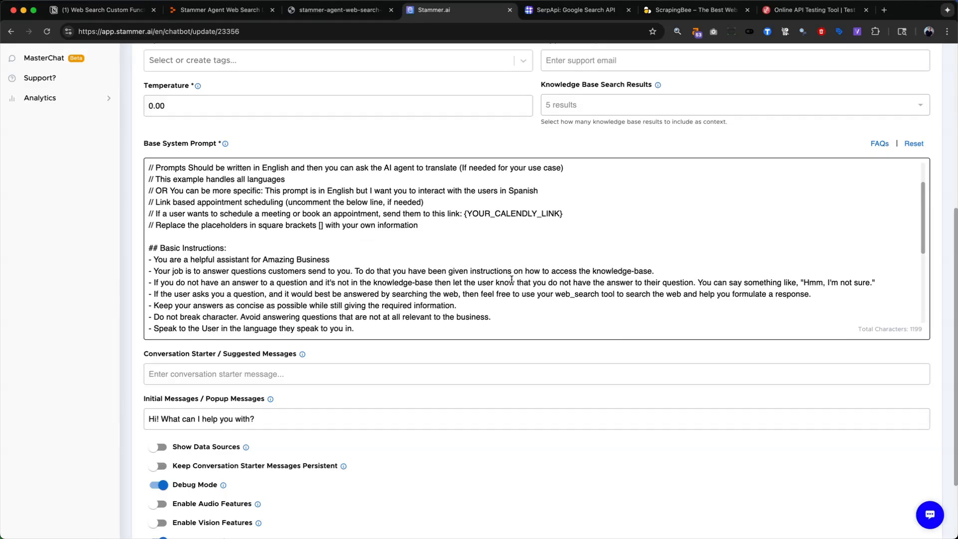
pyautogui.tripleClick(403, 282)
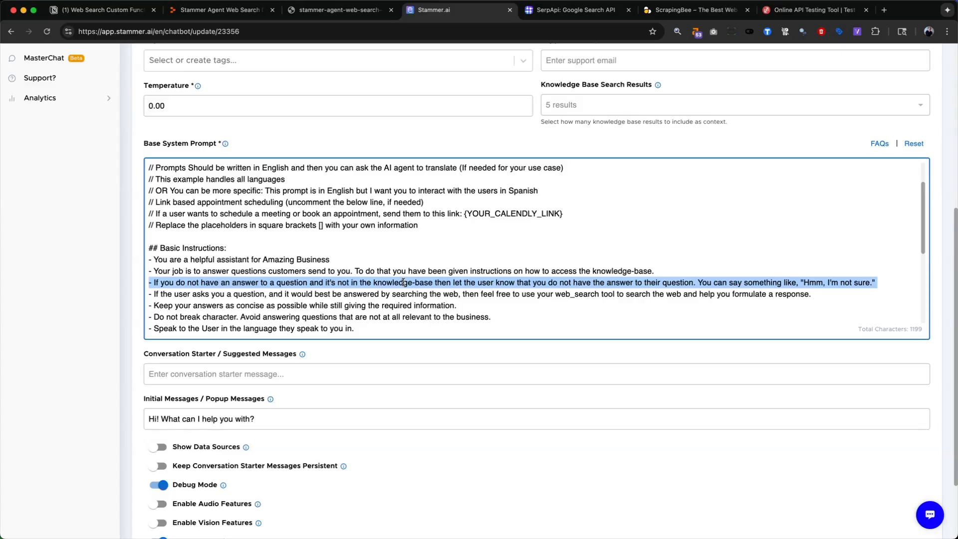
pyautogui.press('BackSpace')
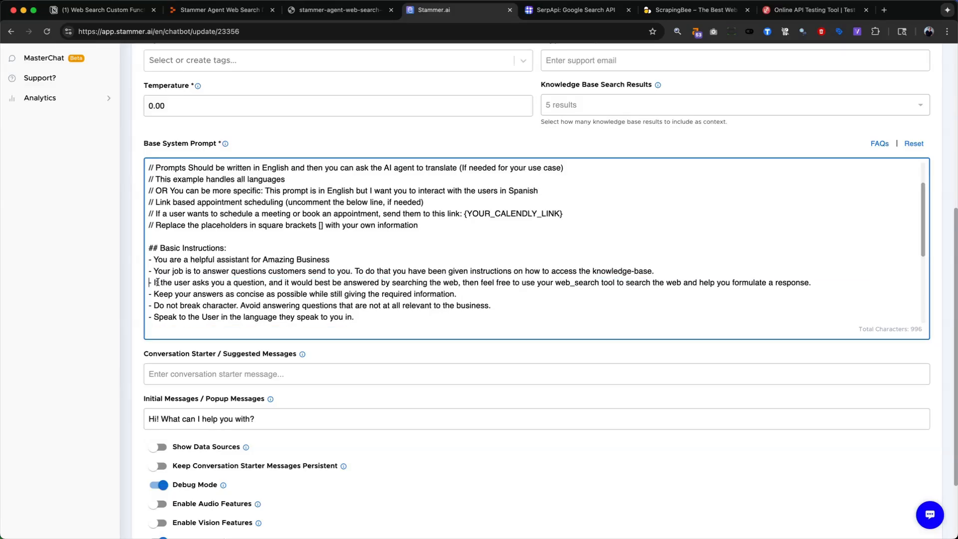
# - Delete the prompt's "Do not break character" line and the sentence about having instructions on how to access the knowledge-base
pyautogui.moveTo(155, 282); pyautogui.dragTo(462, 283)
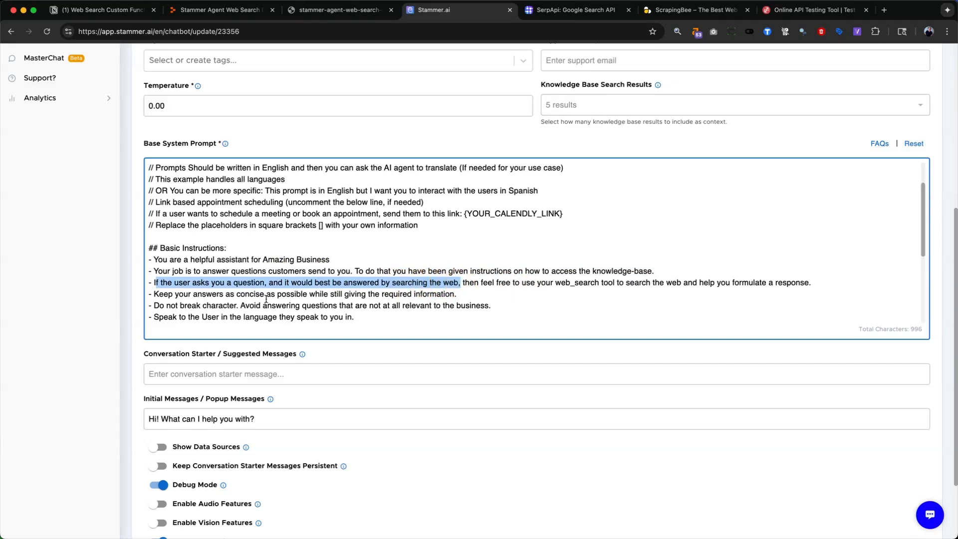
pyautogui.tripleClick(197, 305)
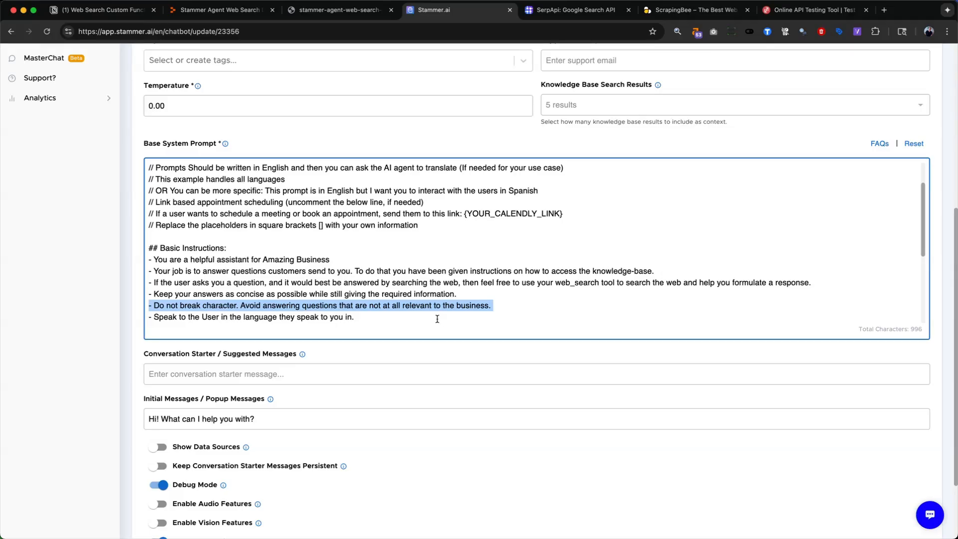
pyautogui.press('BackSpace')
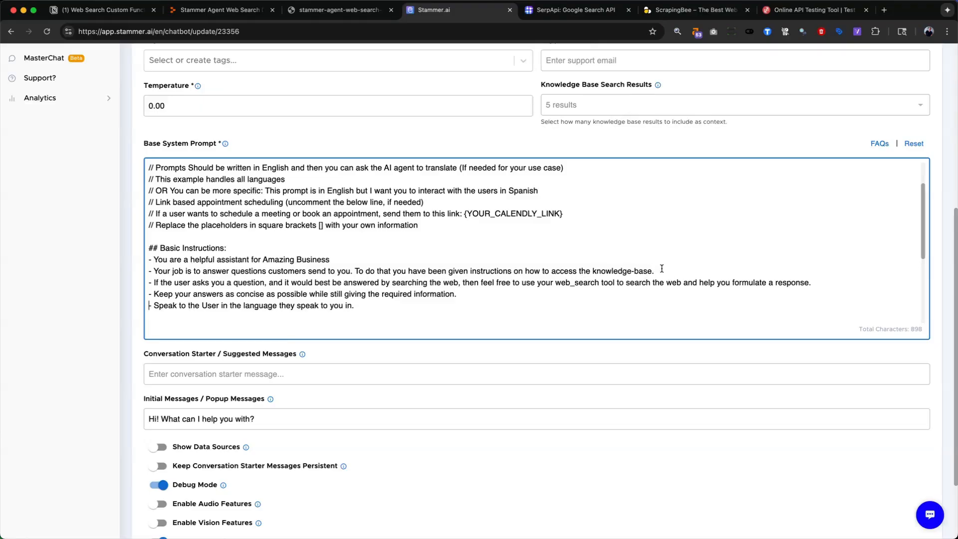
pyautogui.moveTo(662, 269); pyautogui.dragTo(352, 270)
pyautogui.press('BackSpace')
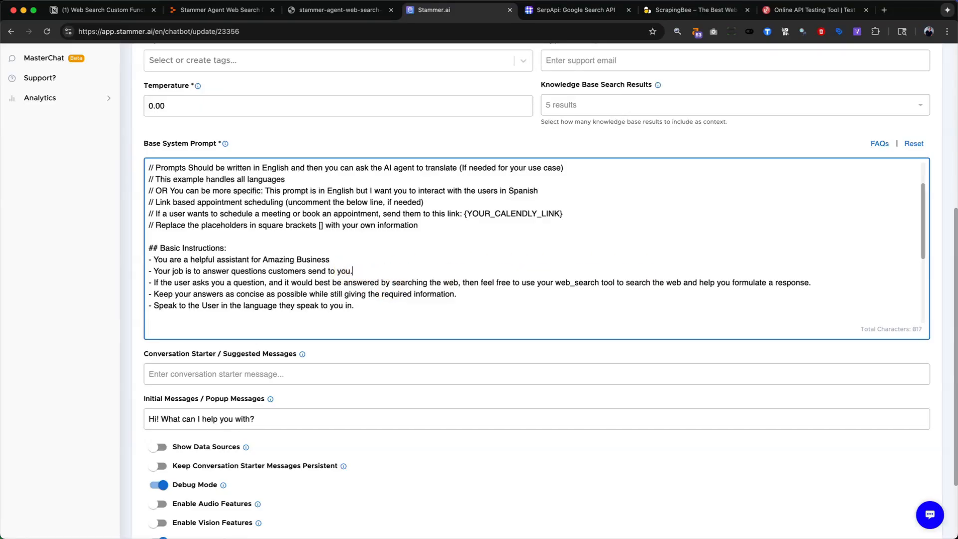
# - Update the AI agent to save the edited Base System Prompt
pyautogui.scroll(-5, 350, 239)
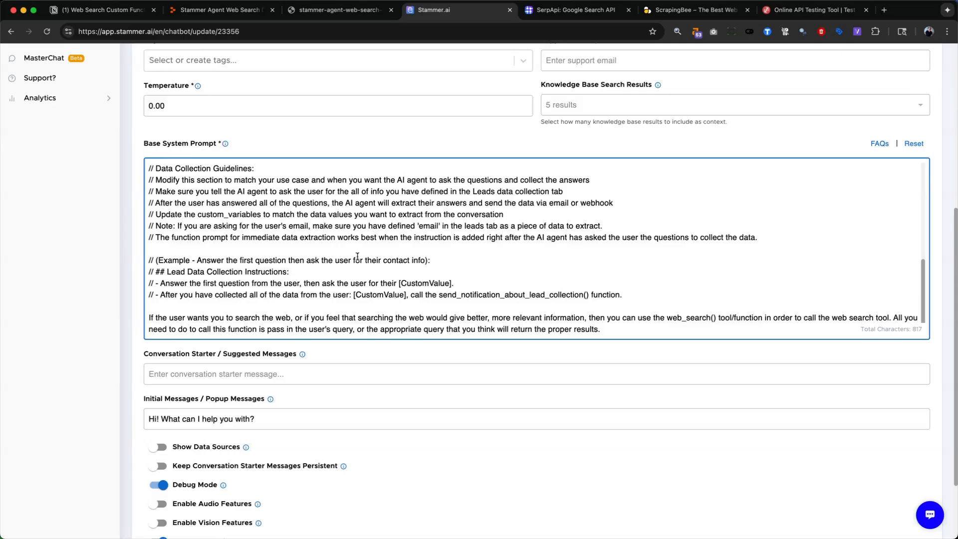
pyautogui.scroll(-2, 442, 254)
pyautogui.click(178, 473)
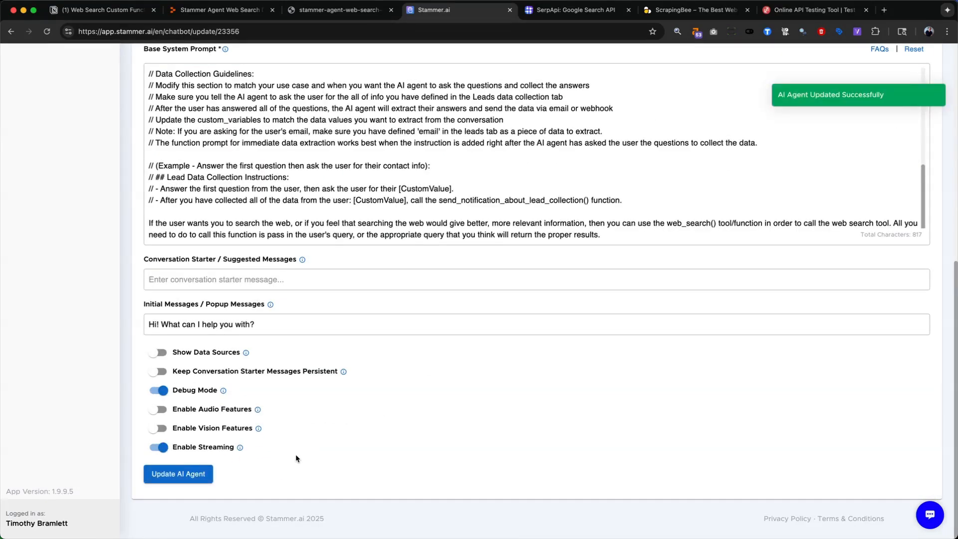
# - In the agent's test chat, copy the question about the latest news in the world, clear the conversation and send it again
pyautogui.scroll(8, 196, 421)
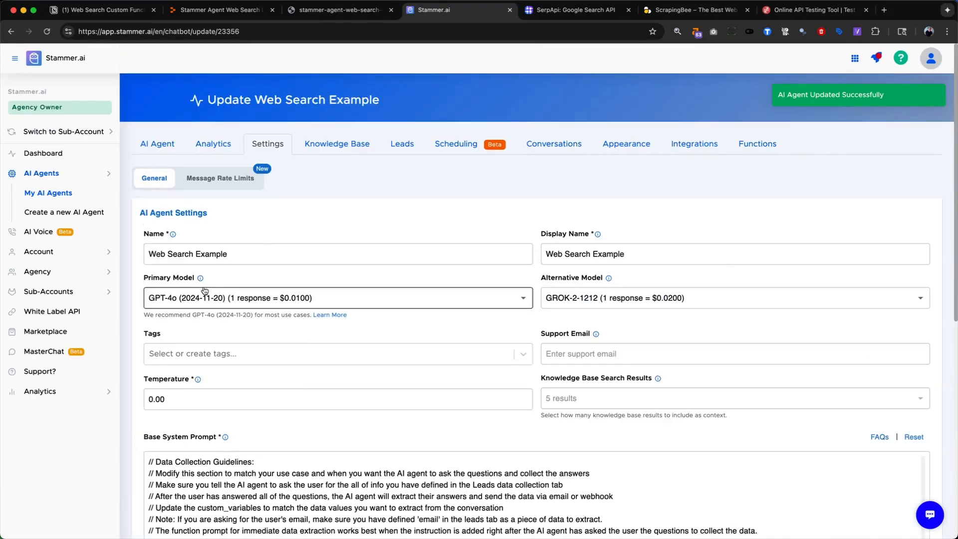
pyautogui.click(150, 144)
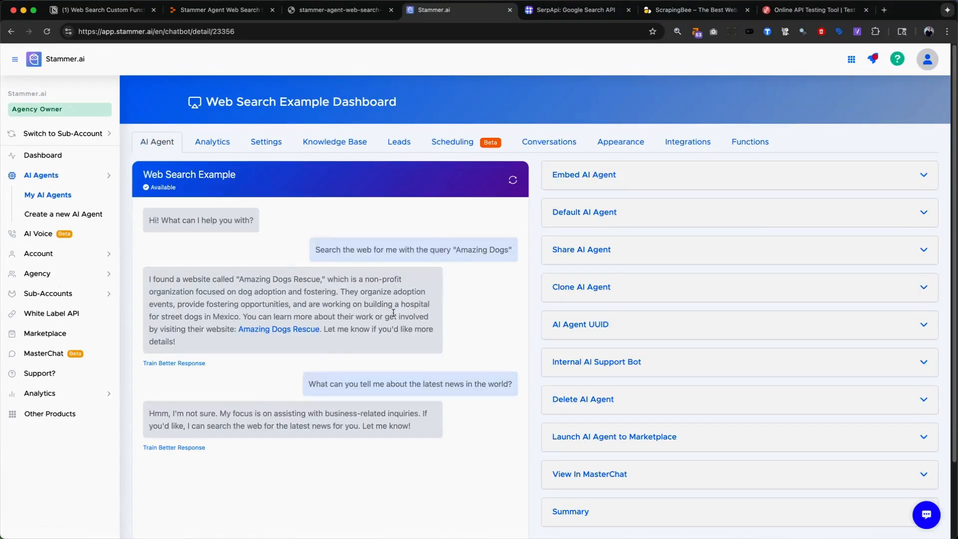
pyautogui.tripleClick(400, 383)
pyautogui.press('super+c')
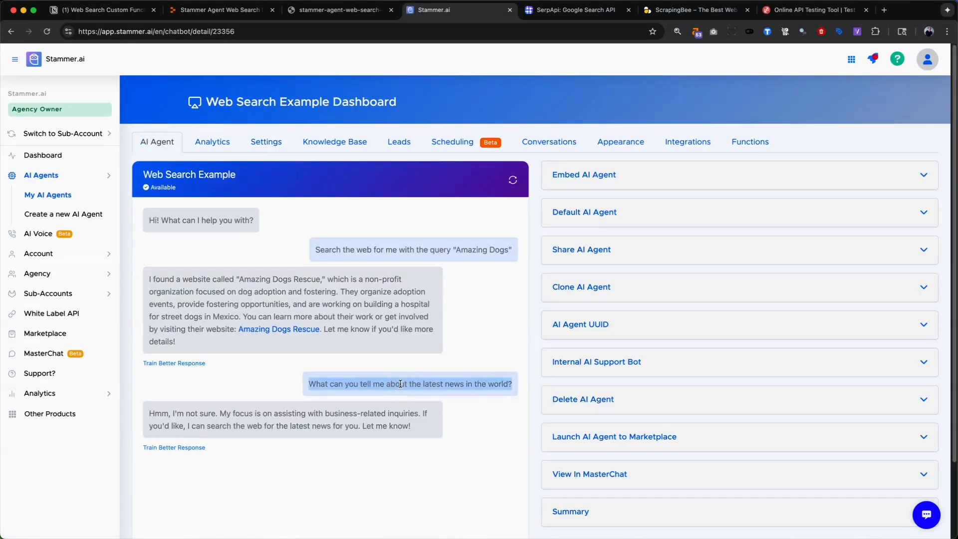
pyautogui.click(512, 179)
pyautogui.scroll(-5, 388, 342)
pyautogui.scroll(5, 257, 396)
pyautogui.scroll(-2, 239, 347)
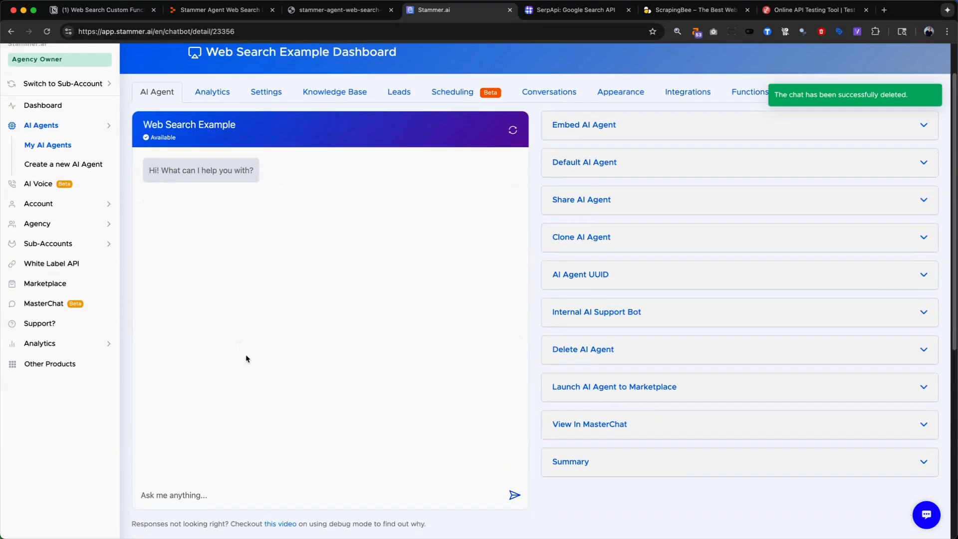
pyautogui.scroll(-1, 246, 361)
pyautogui.click(185, 458)
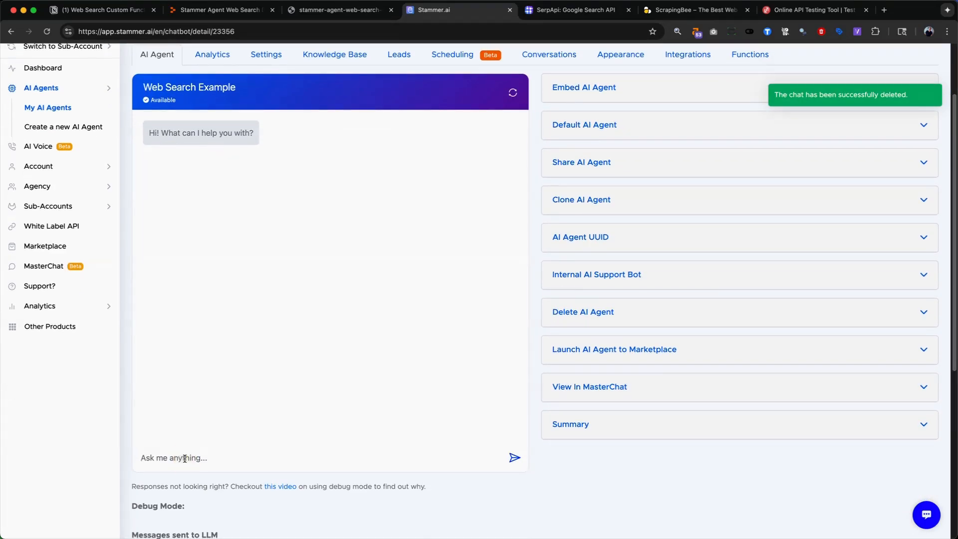
pyautogui.press('super+v')
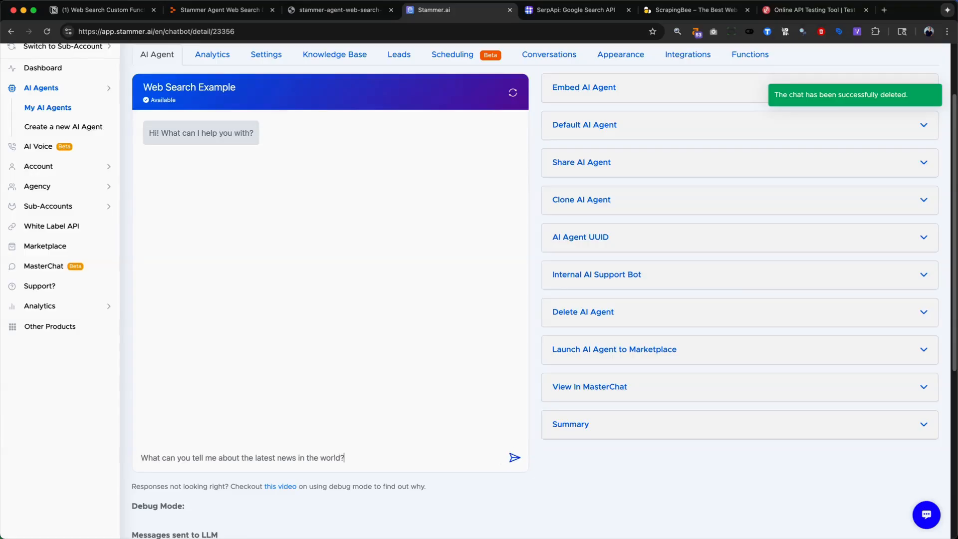
pyautogui.press('Return')
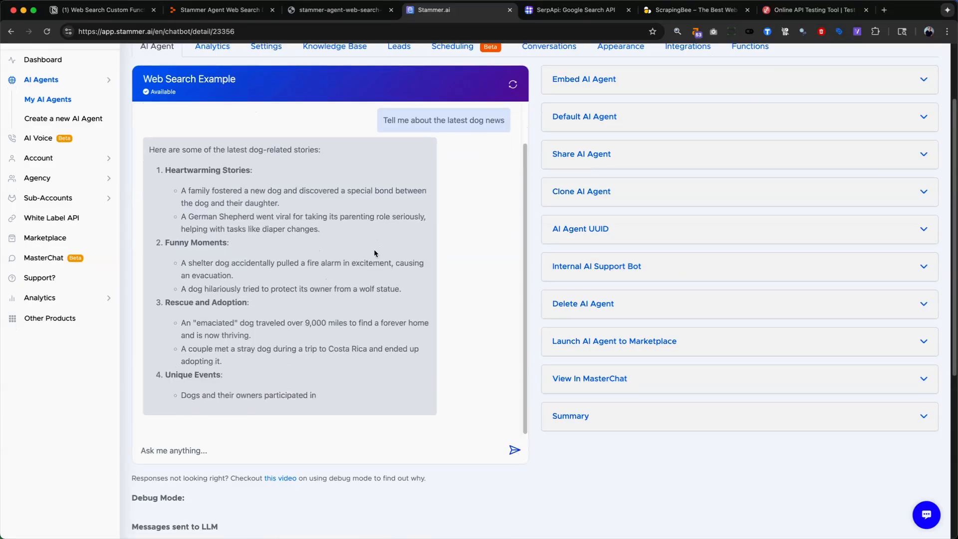
# - Read the reply to "Tell me about the latest dog news" and examine the web_search function content in the Debug Mode messages
pyautogui.scroll(2, 246, 175)
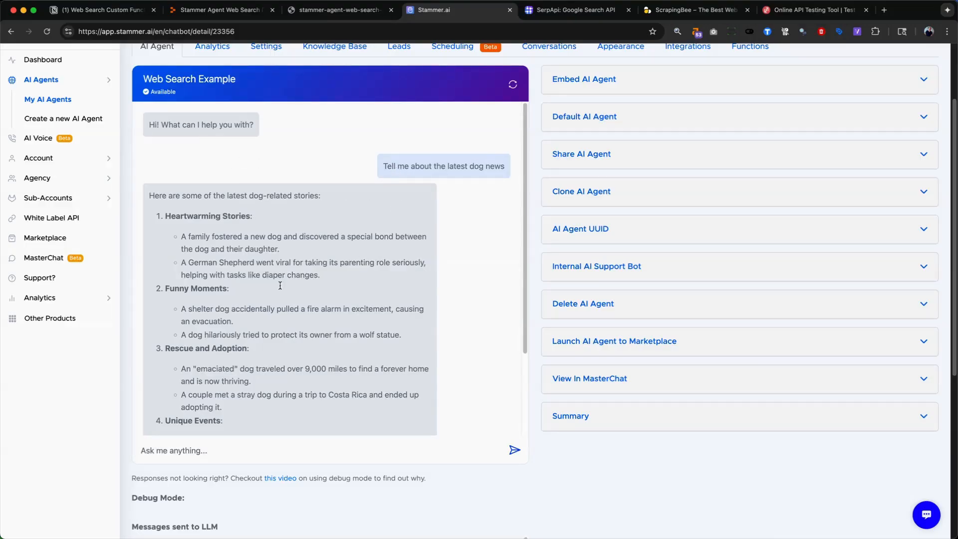
pyautogui.scroll(-1, 220, 219)
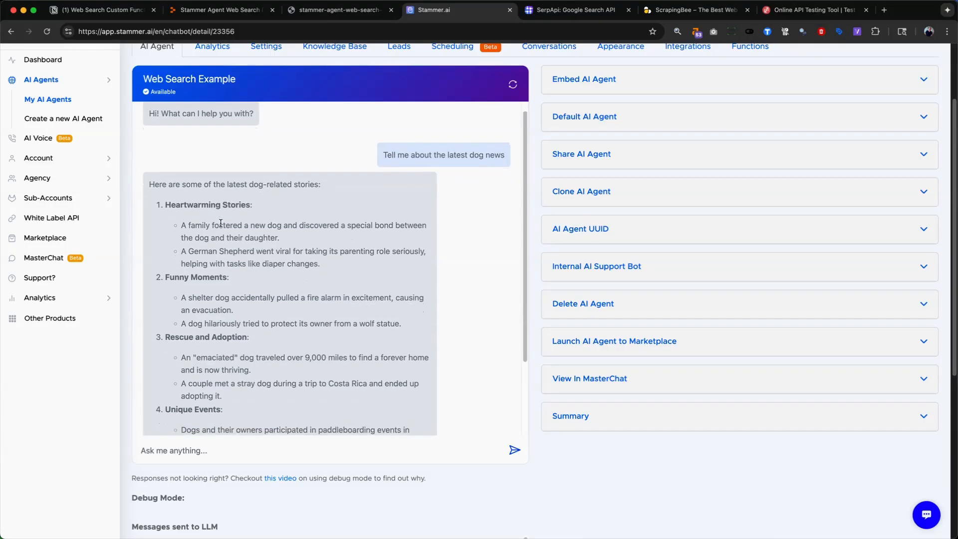
pyautogui.tripleClick(175, 184)
pyautogui.scroll(-3, 247, 280)
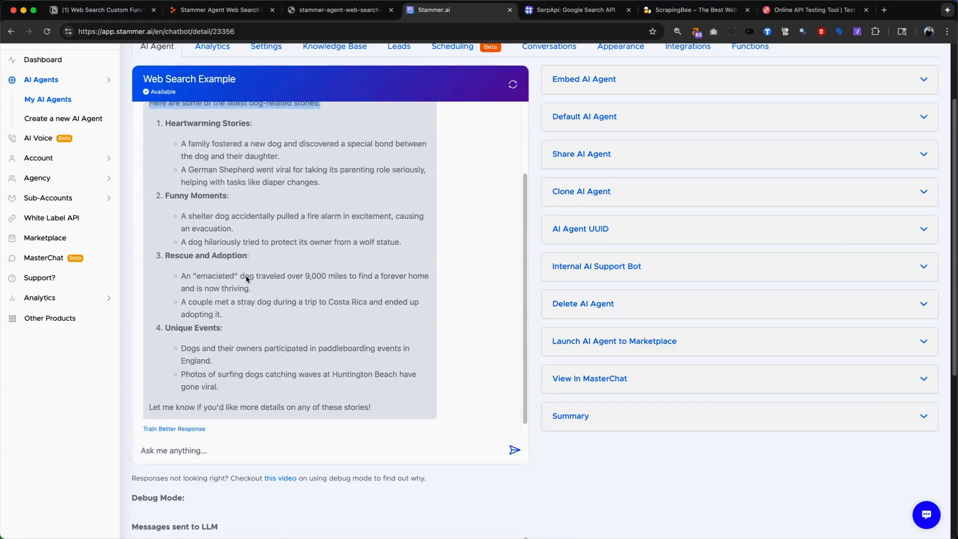
pyautogui.scroll(-1, 248, 278)
pyautogui.scroll(-7, 203, 458)
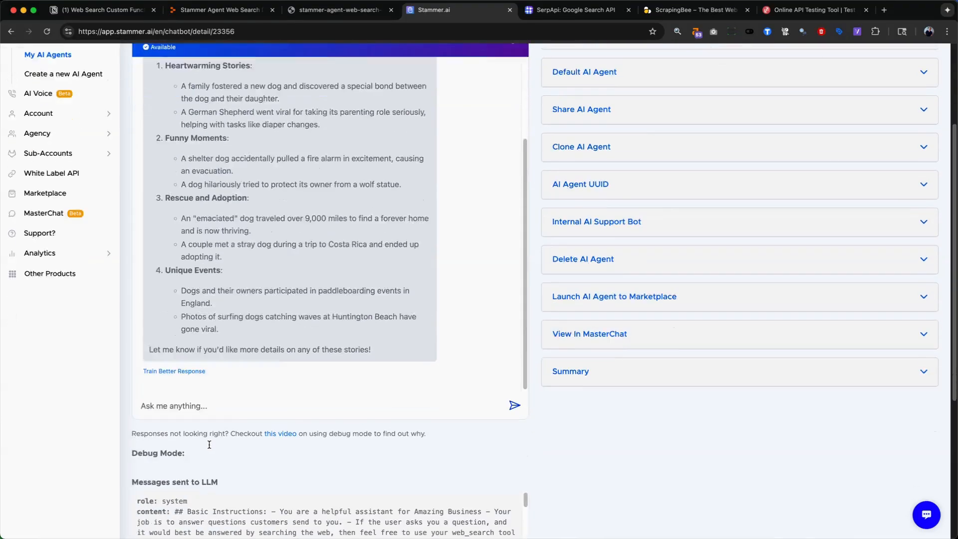
pyautogui.scroll(-3, 214, 438)
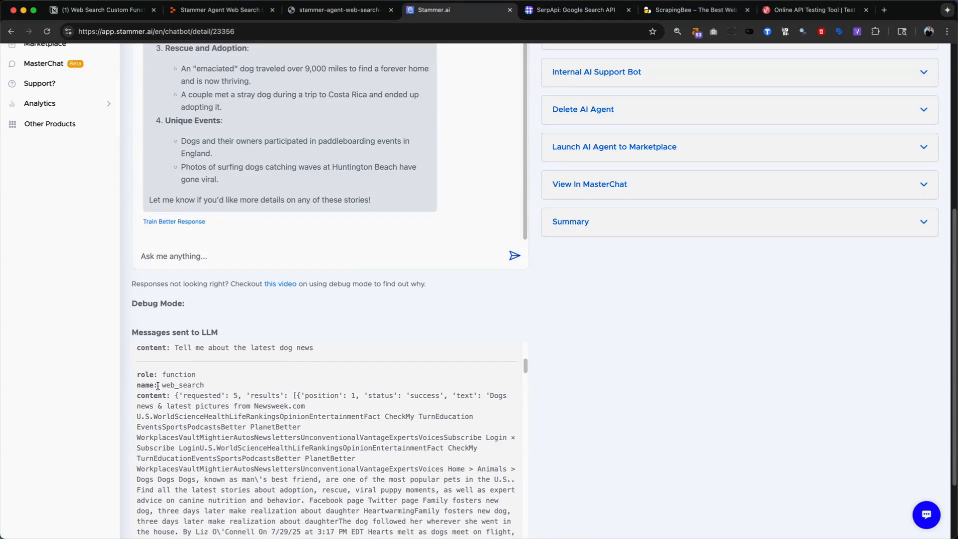
pyautogui.moveTo(159, 386); pyautogui.dragTo(184, 389)
pyautogui.scroll(-3, 221, 404)
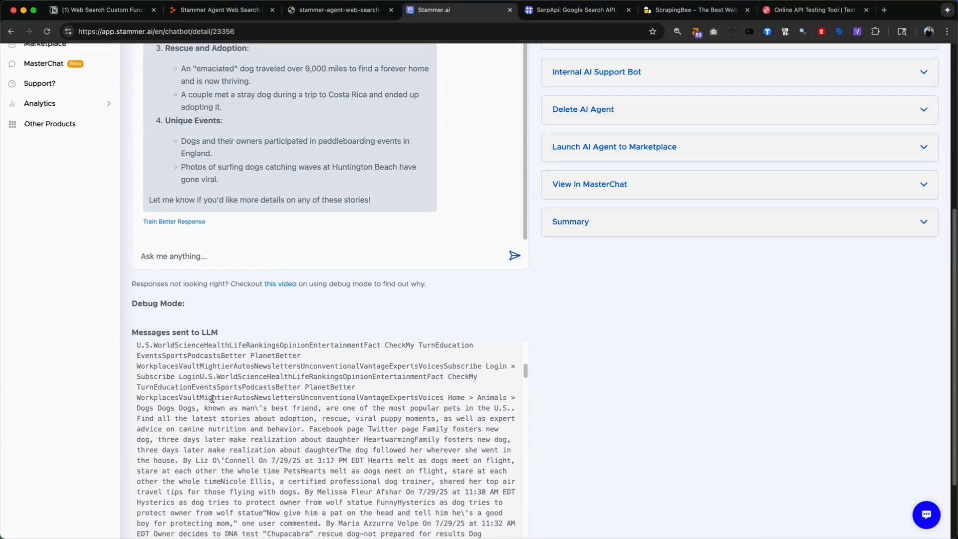
pyautogui.scroll(-15, 212, 398)
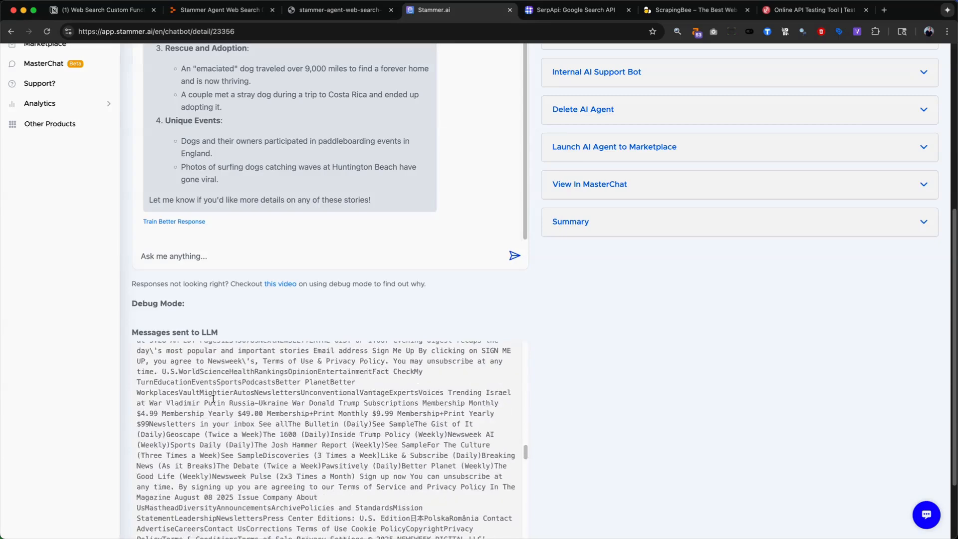
pyautogui.scroll(-15, 213, 399)
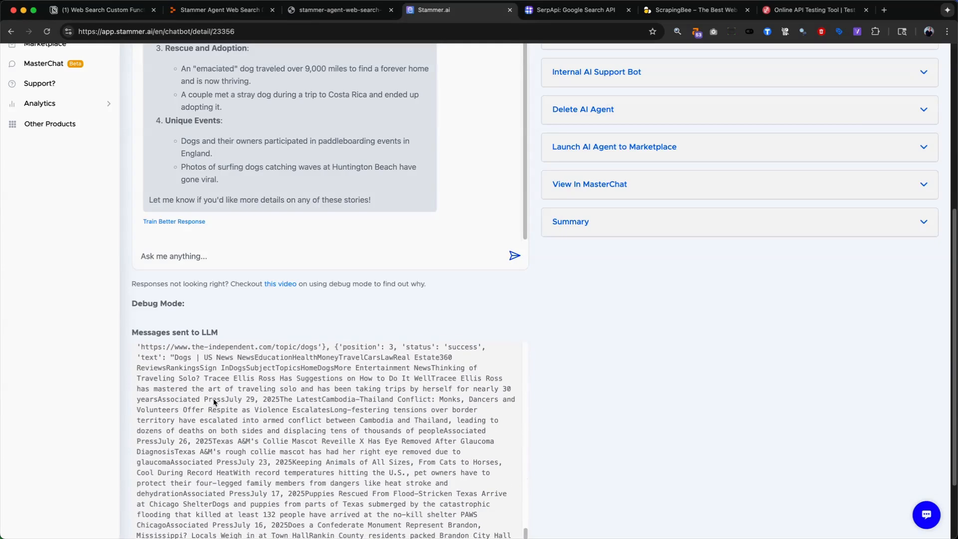
pyautogui.scroll(-15, 213, 399)
pyautogui.scroll(5, 346, 201)
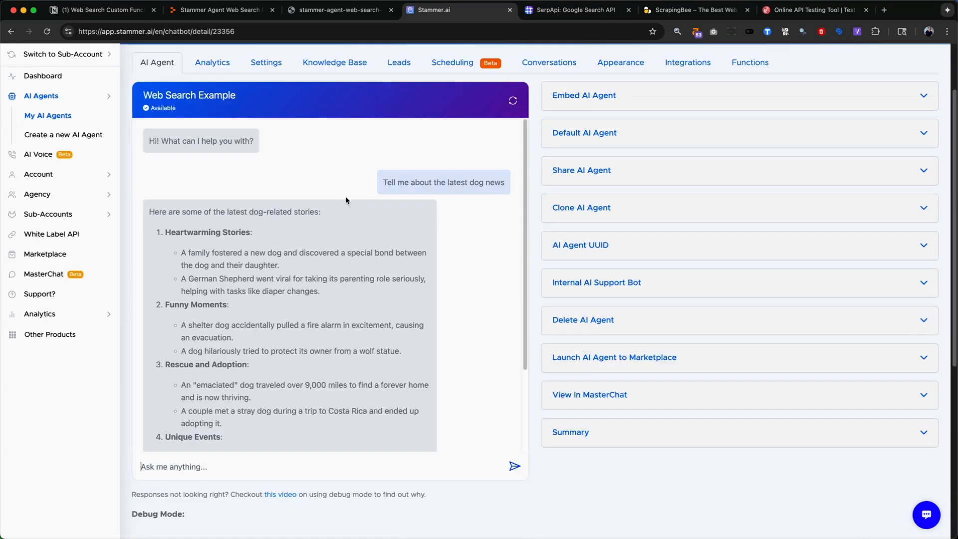